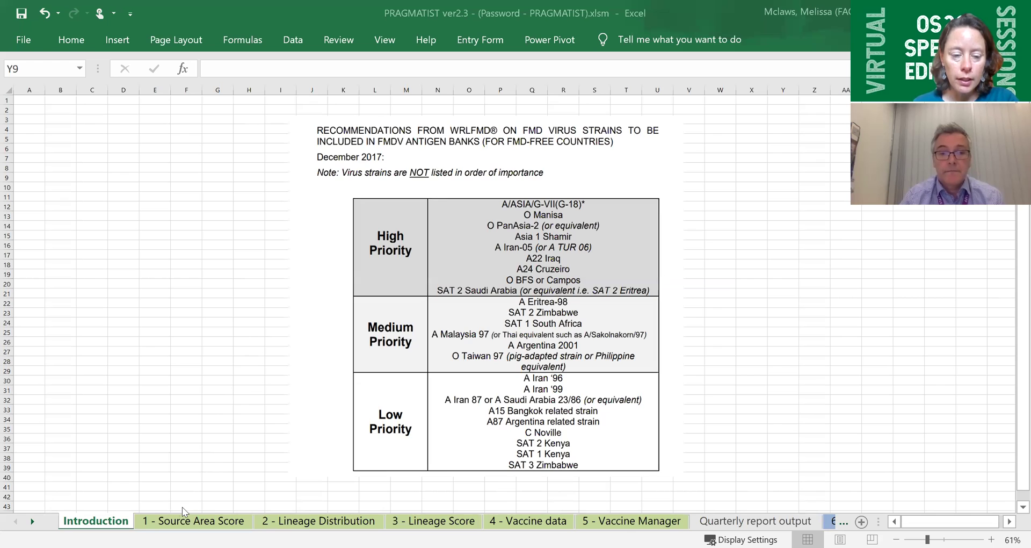
# Step: On the Source Area Score sheet, enter a risk of 43 for West Eurasia
pyautogui.click(192, 521)
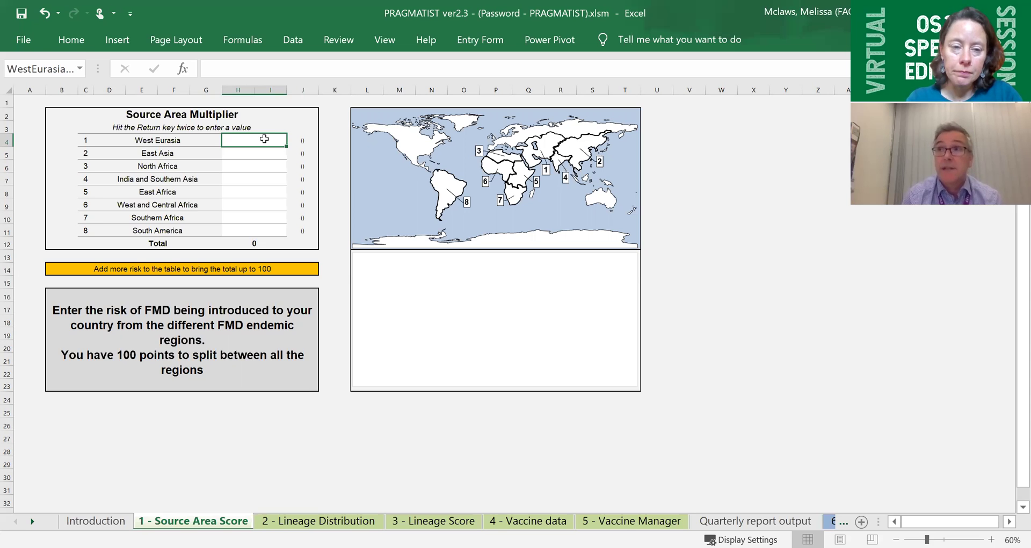
pyautogui.write('43')
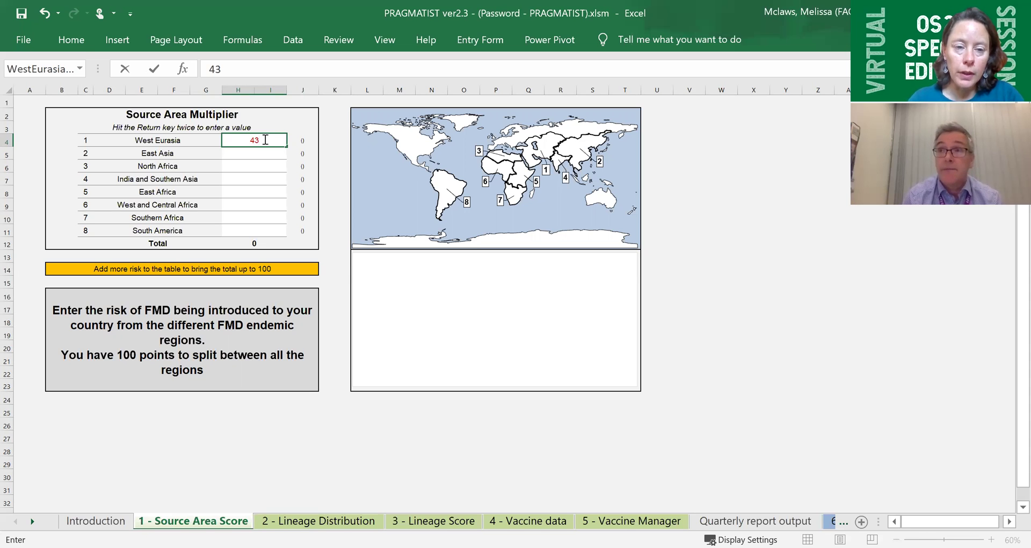
pyautogui.press('Return')
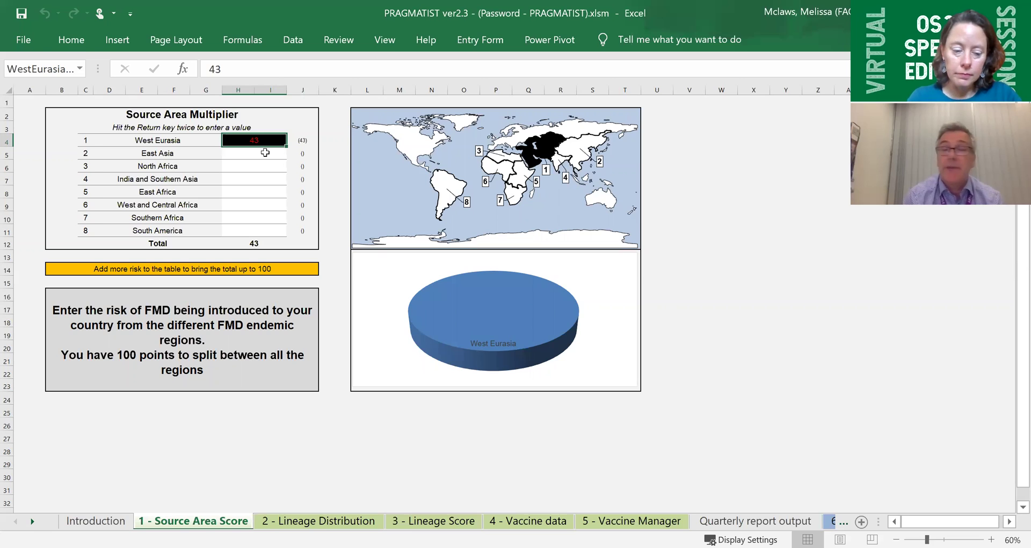
pyautogui.write('11')
pyautogui.press('BackSpace')
pyautogui.press('BackSpace')
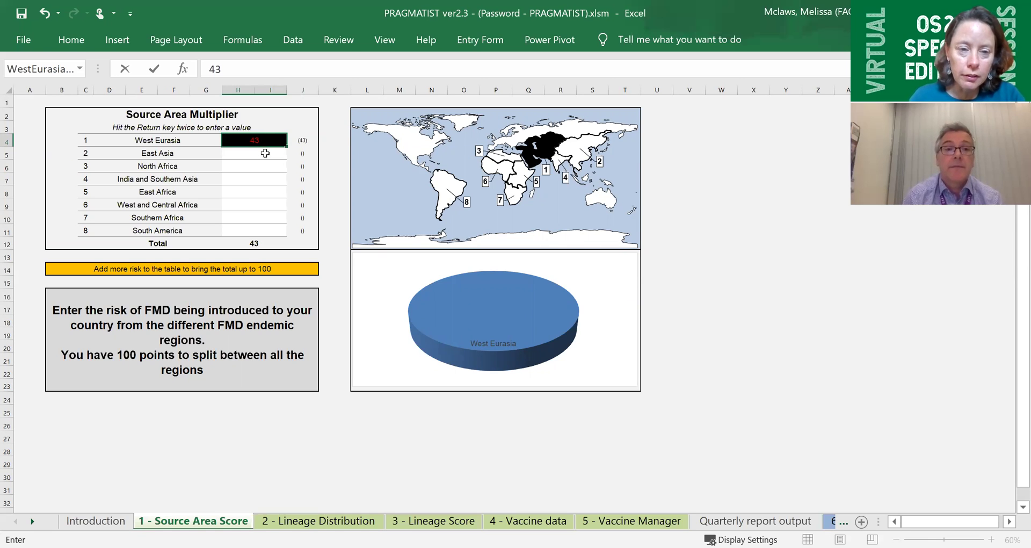
pyautogui.press('Escape')
# Step: Enter a risk of 11 for East Asia in the Source Area Multiplier table
pyautogui.click(266, 154)
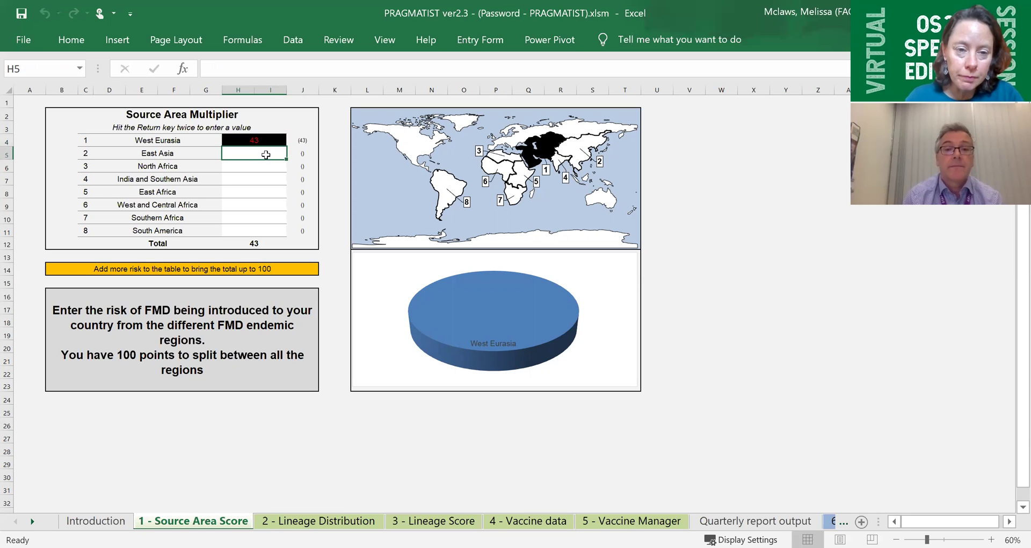
pyautogui.write('11')
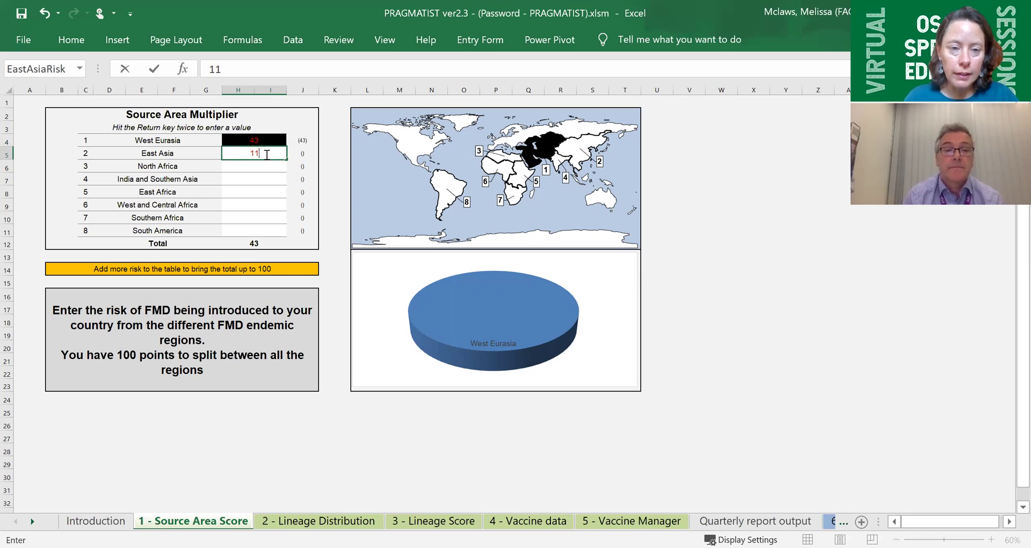
pyautogui.press('Return')
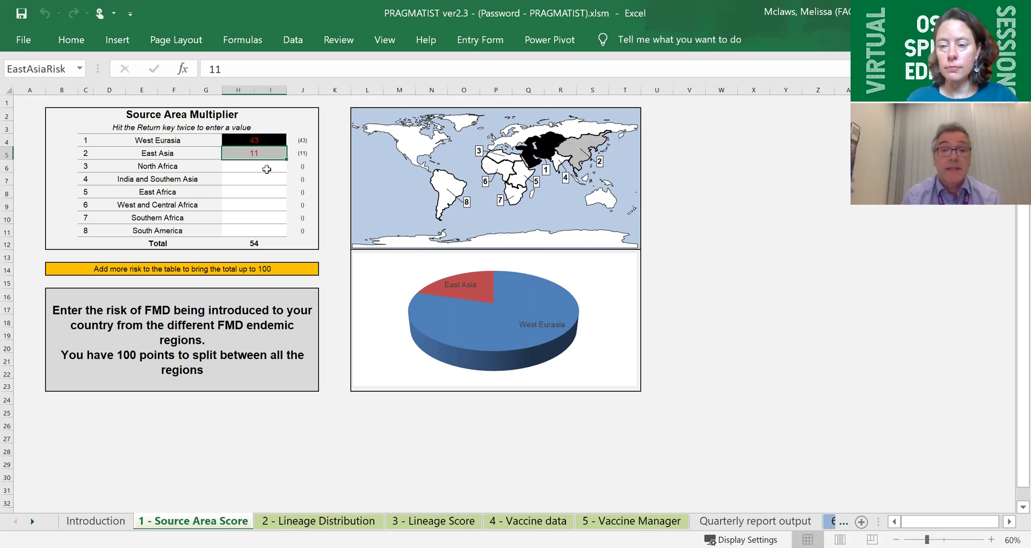
pyautogui.write('23')
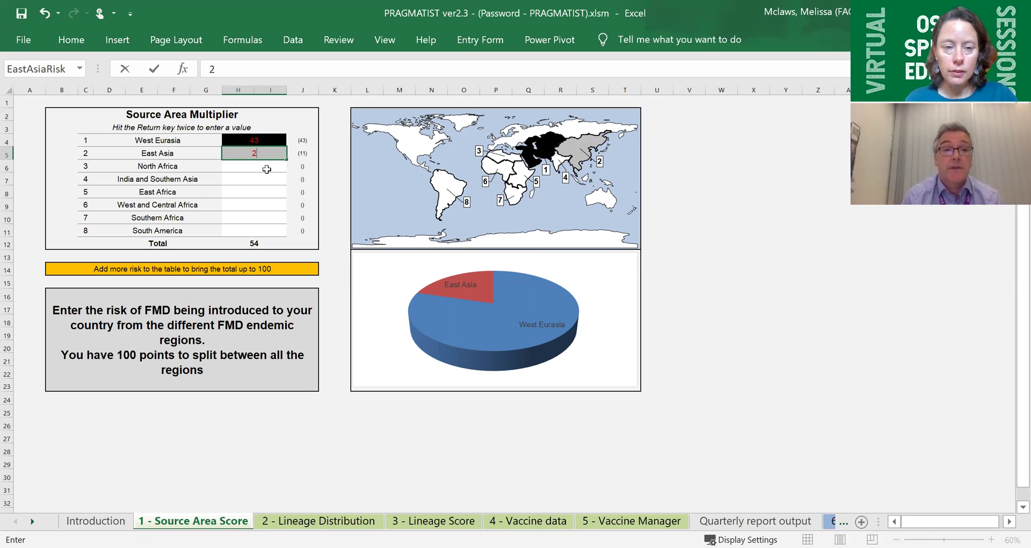
pyautogui.press('BackSpace')
pyautogui.press('BackSpace')
pyautogui.write('11')
pyautogui.press('Return')
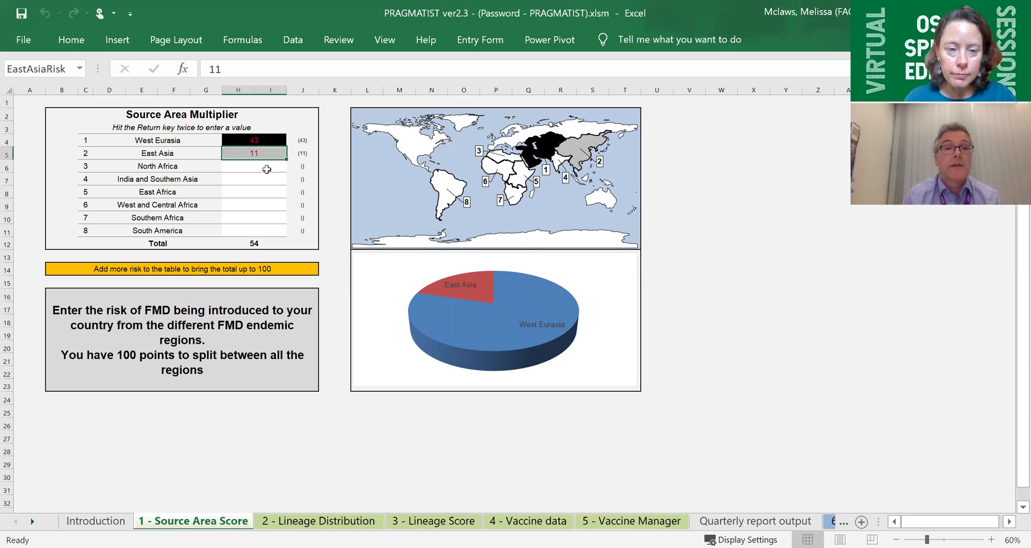
# Step: Enter a risk of 23 for North Africa in the Source Area Multiplier table
pyautogui.press('Return')
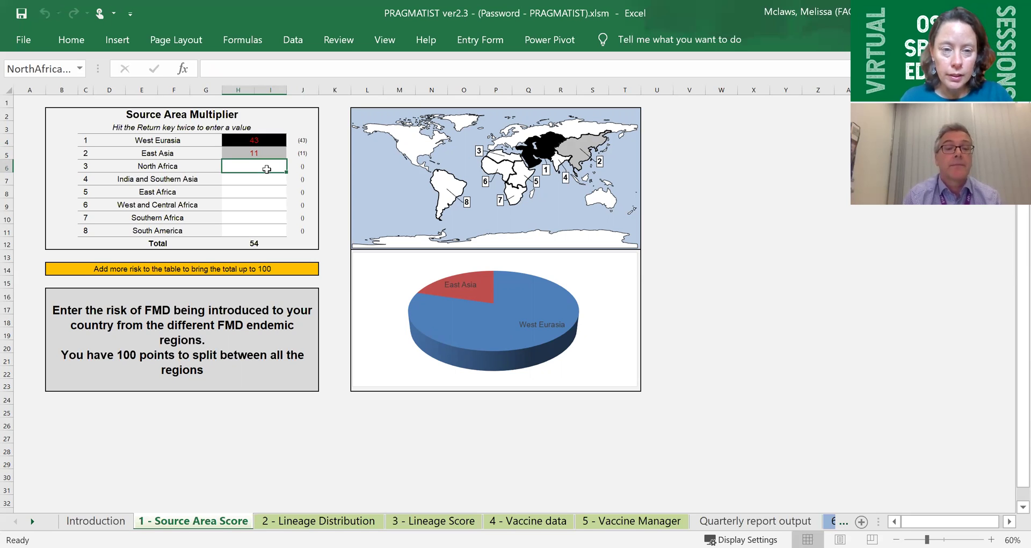
pyautogui.write('23')
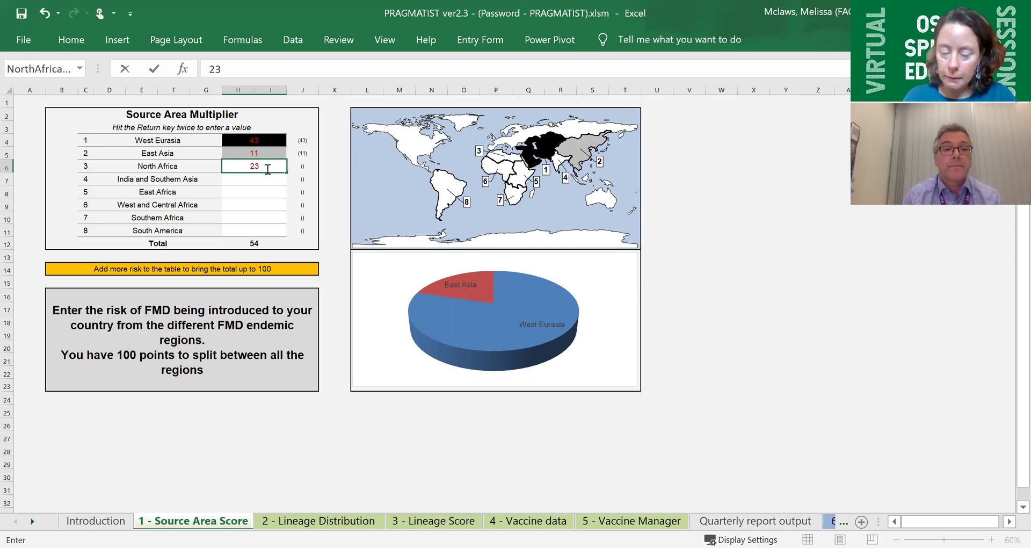
pyautogui.press('Return')
pyautogui.press('Return')
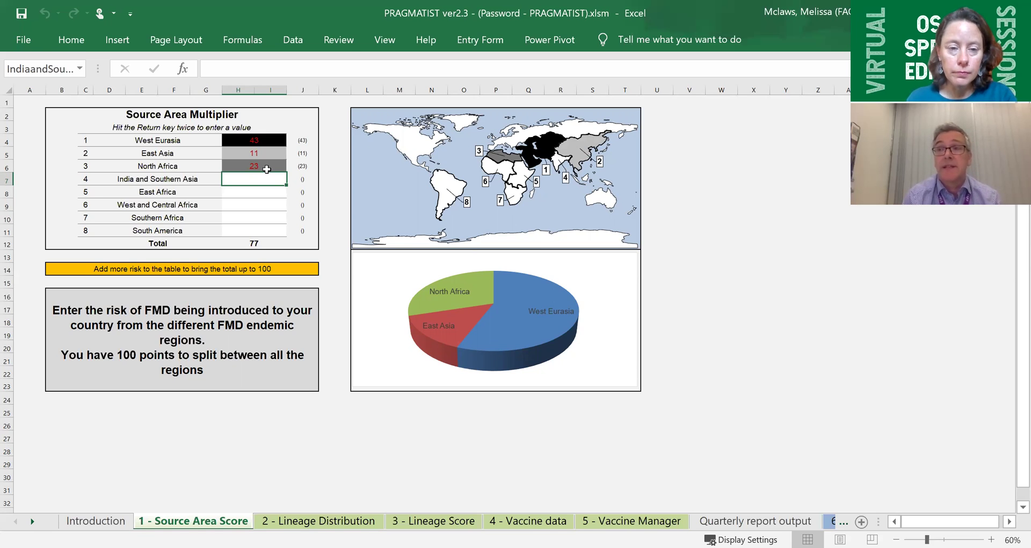
# Step: Enter risks of 8 for India and Southern Asia and 4 for East Africa in the multiplier table
pyautogui.write('8')
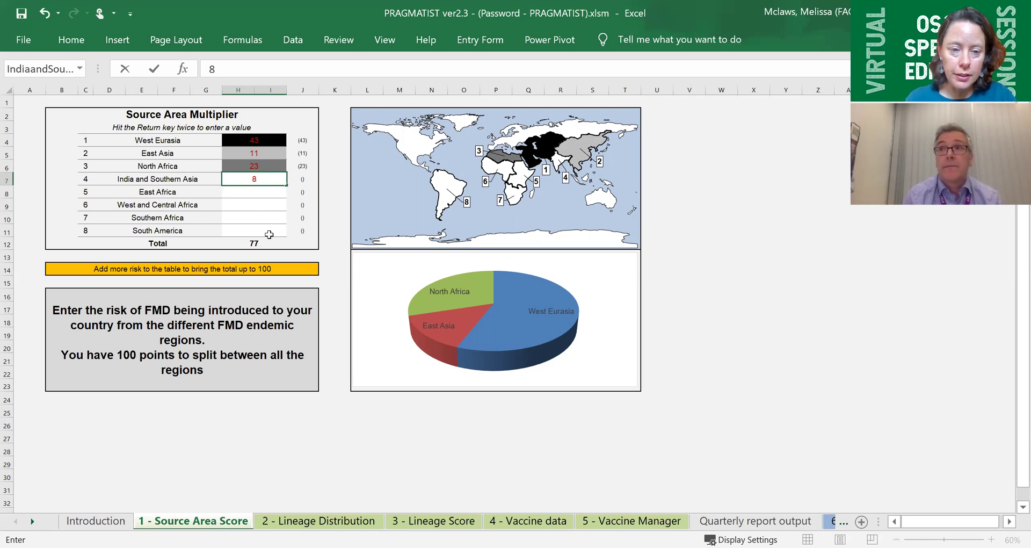
pyautogui.press('Return')
pyautogui.click(258, 193)
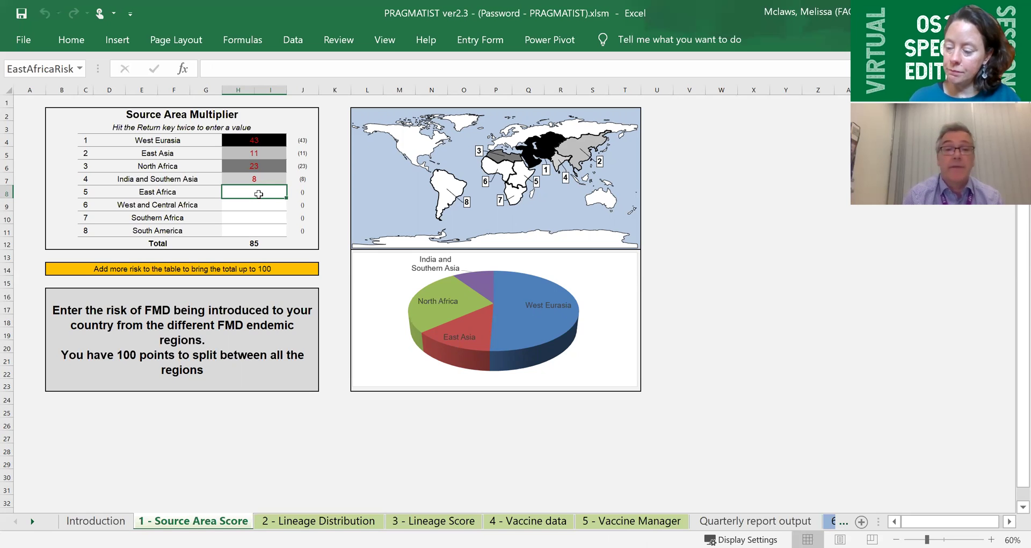
pyautogui.write('4')
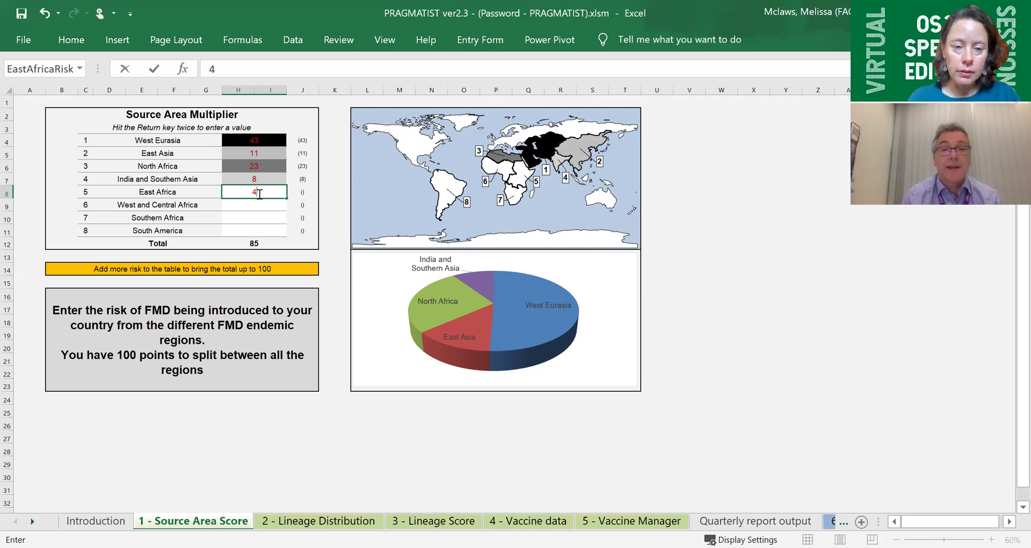
pyautogui.press('Return')
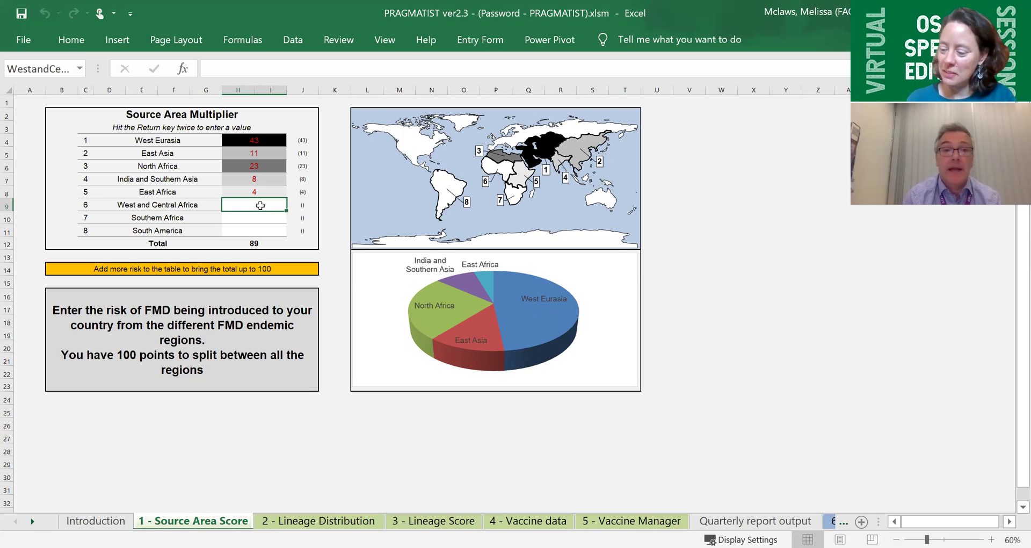
# Step: Enter risks of 5 for West and Central Africa and 3 for Southern Africa in the multiplier table
pyautogui.write('5')
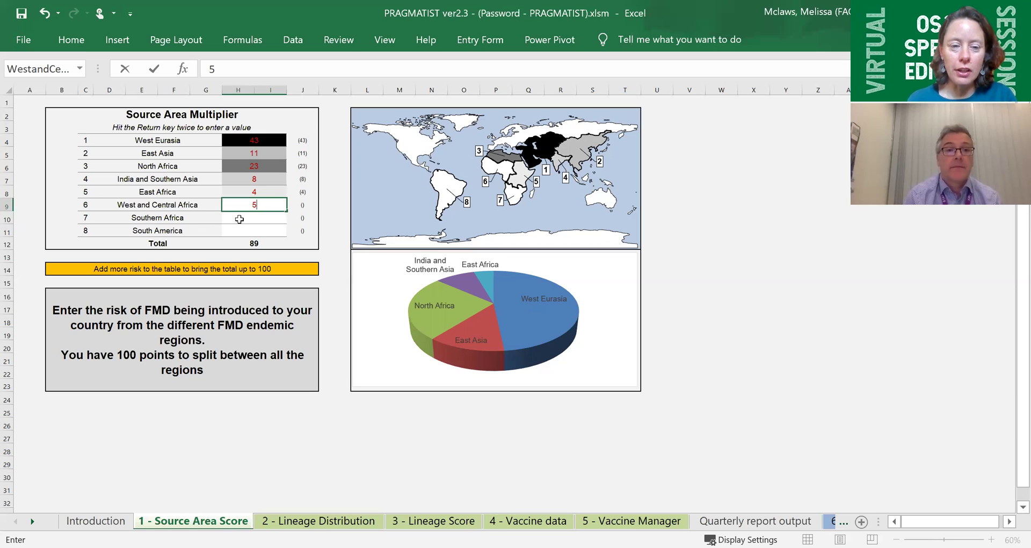
pyautogui.press('Return')
pyautogui.press('Return')
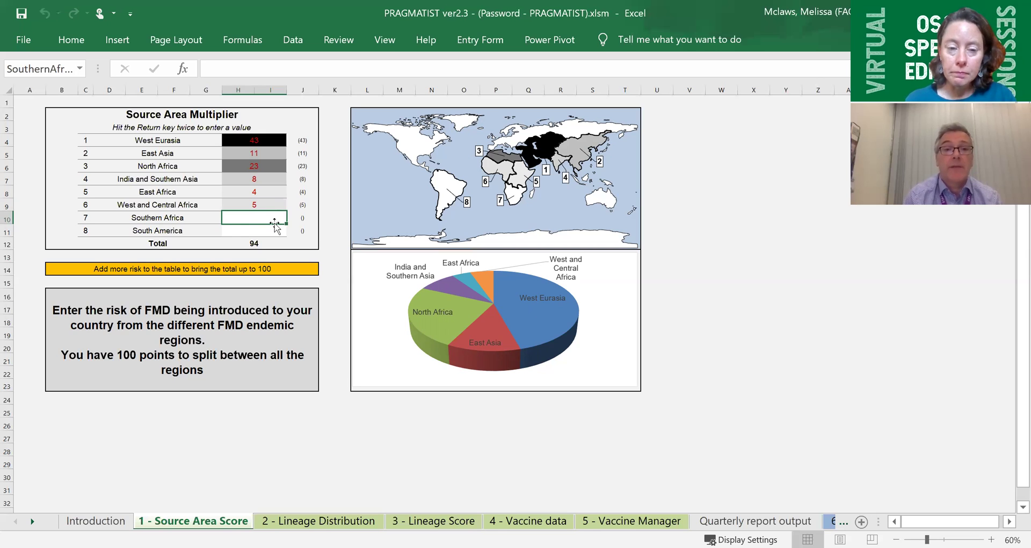
pyautogui.write('3')
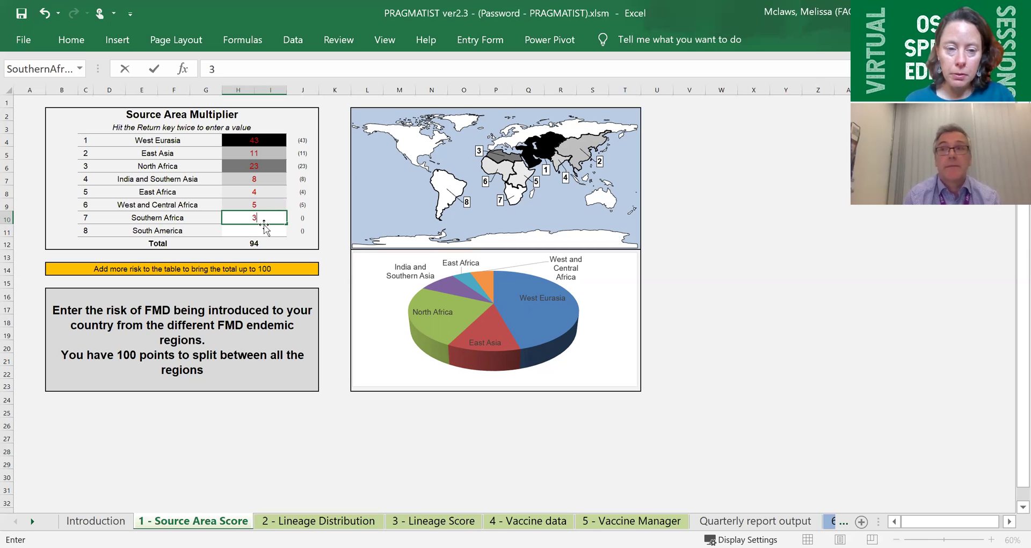
pyautogui.press('Return')
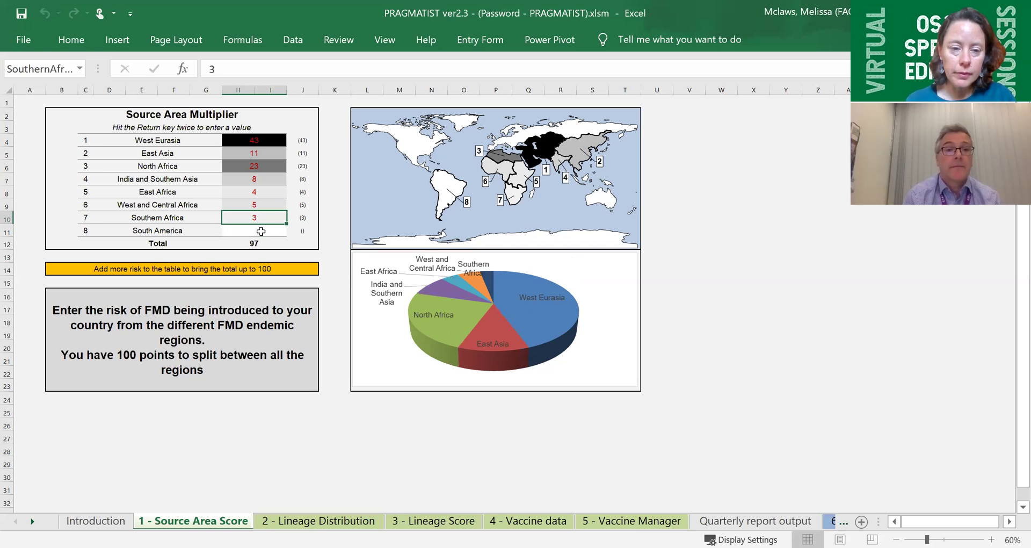
# Step: Assign the remaining 3 risk points to South America in the Source Area Multiplier table
pyautogui.doubleClick(261, 231)
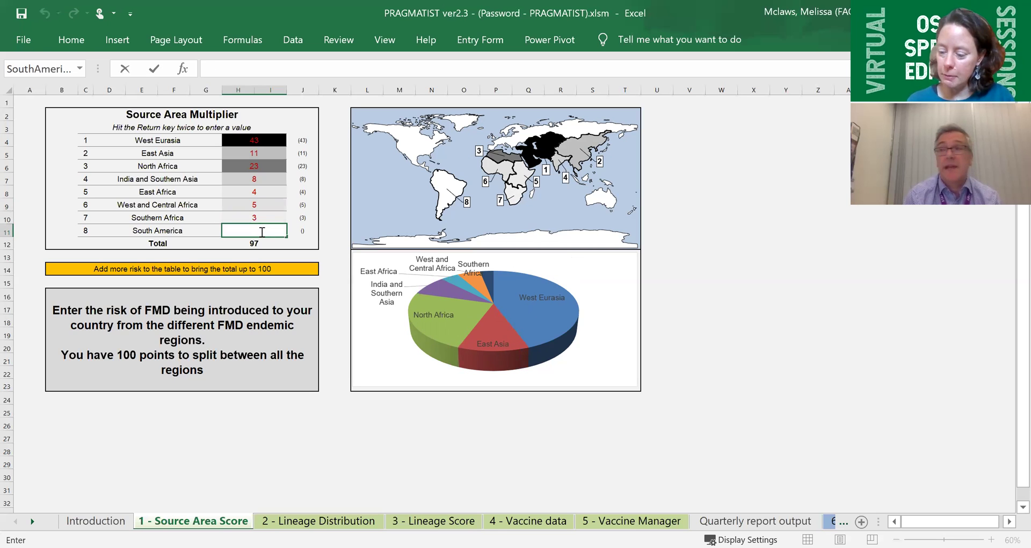
pyautogui.write('3')
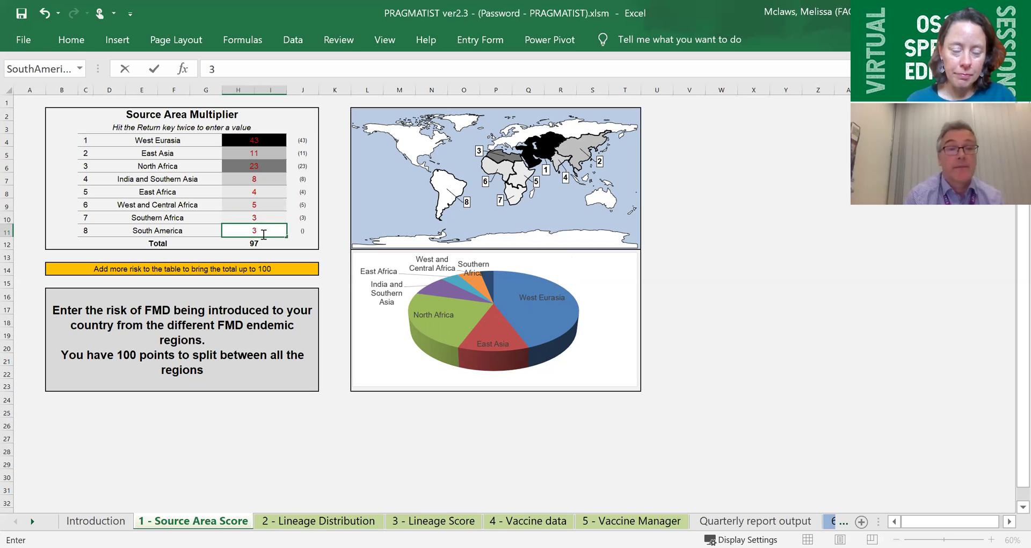
pyautogui.press('Return')
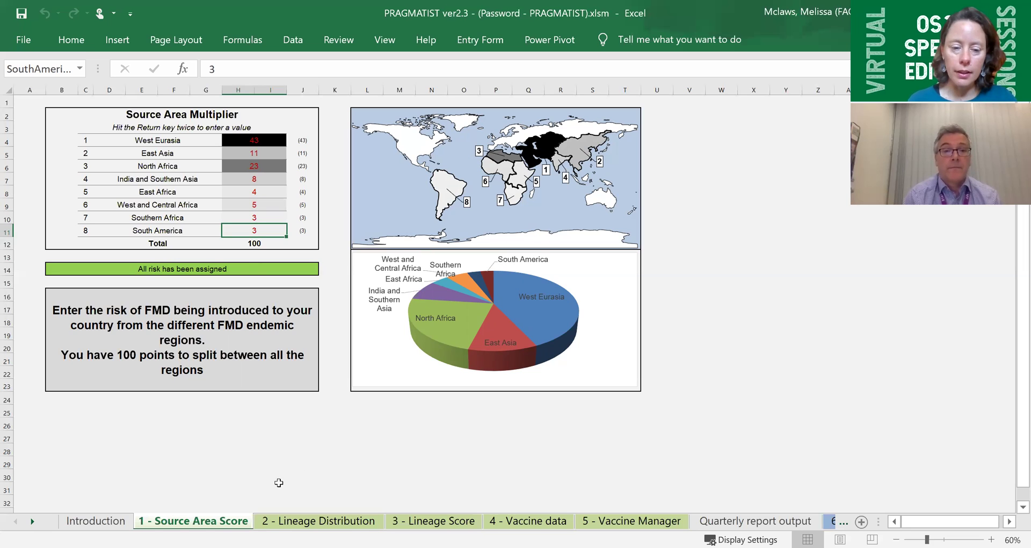
# Step: Examine how the FMDV lineages are distributed across the endemic regions on the Lineage Distribution sheet
pyautogui.click(351, 521)
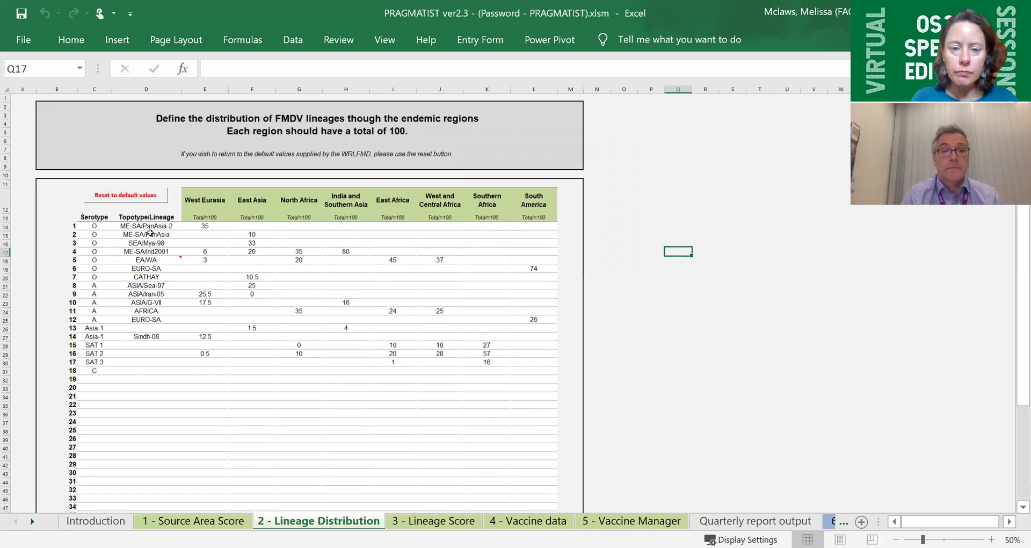
pyautogui.keyDown('ctrl'); pyautogui.scroll(3, 150, 232); pyautogui.keyUp('ctrl')
pyautogui.keyDown('ctrl'); pyautogui.scroll(3, 150, 232); pyautogui.keyUp('ctrl')
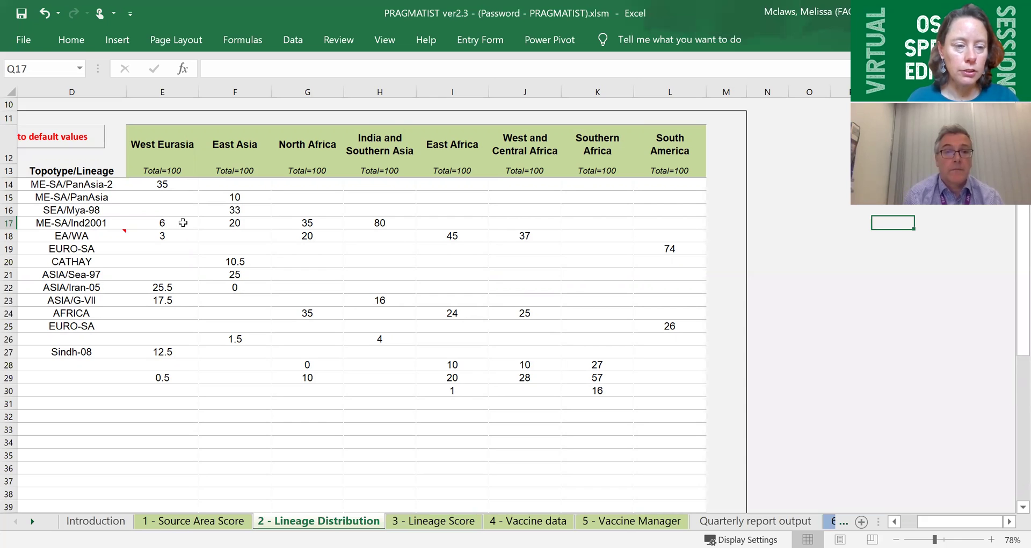
pyautogui.hscroll(-2, 183, 222)
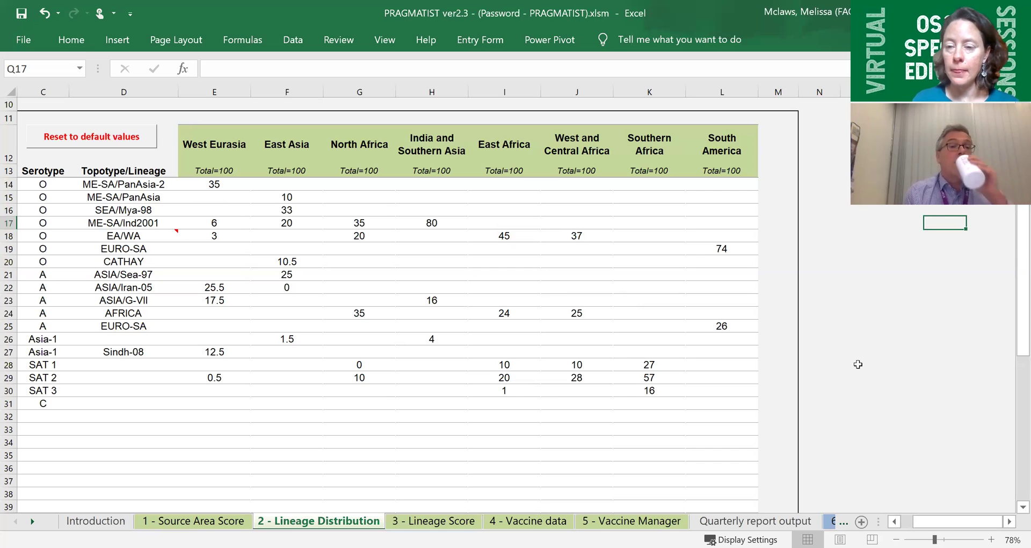
# Step: Review the strain scores on the Lineage Score sheet, temporarily highlighting the ME-SA/Ind2001 row
pyautogui.click(441, 521)
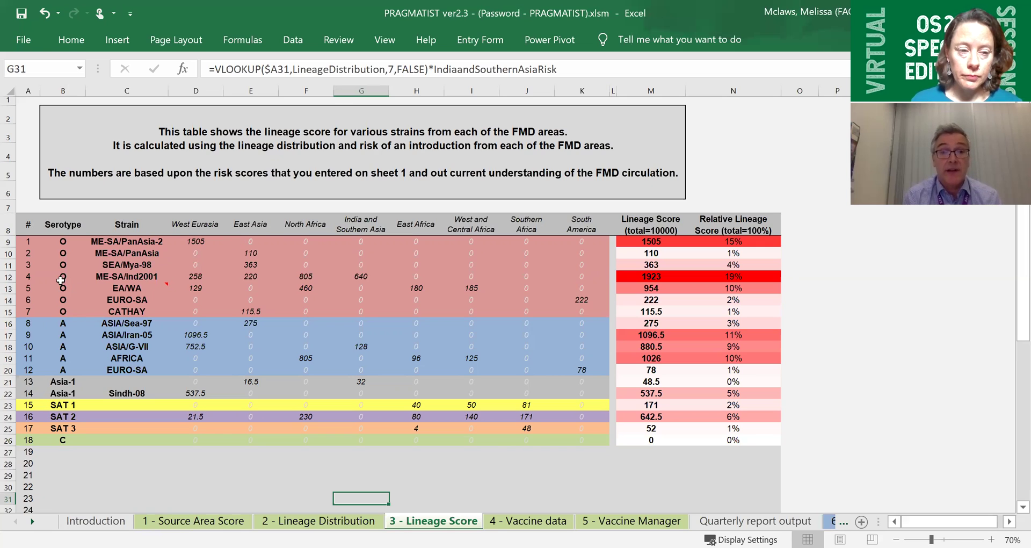
pyautogui.click(9, 277)
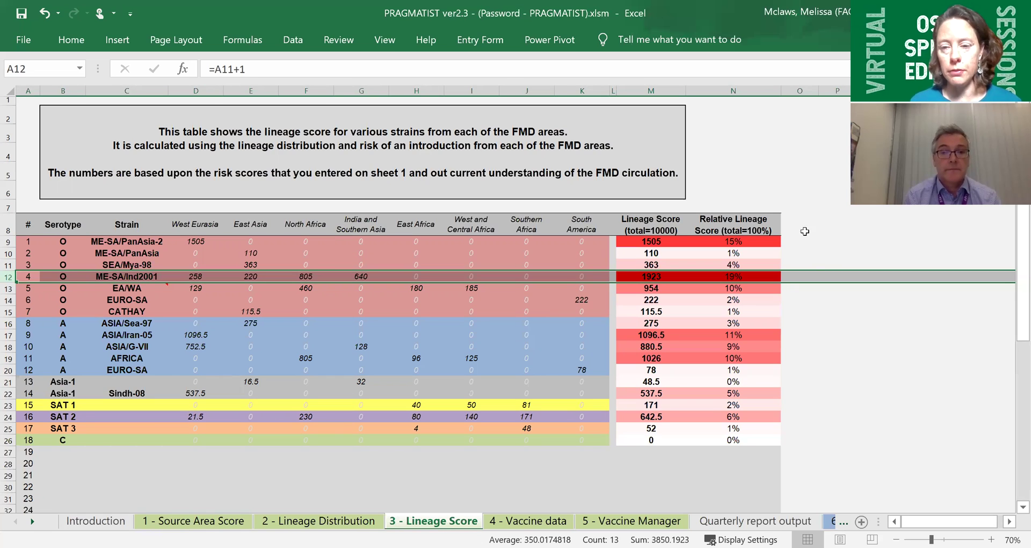
pyautogui.click(781, 189)
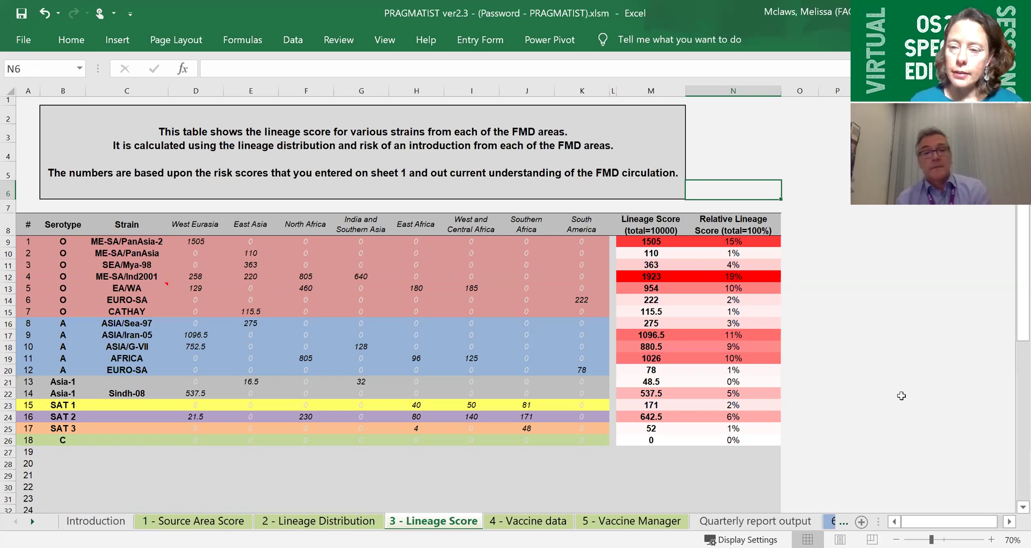
# Step: Examine the vaccine coverage values on the Vaccine data sheet, highlighting the O/ME-SA/PanAsia-2 column
pyautogui.click(522, 518)
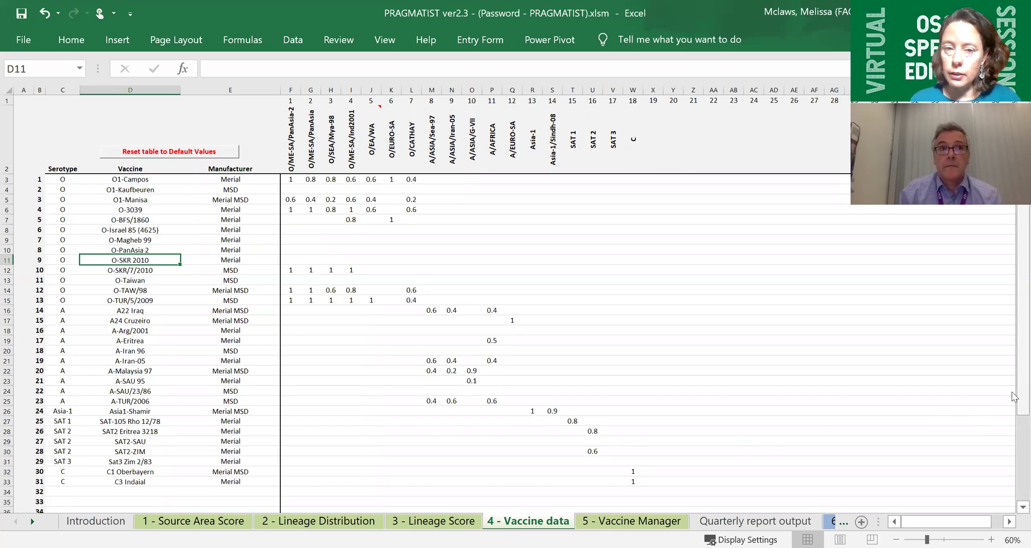
pyautogui.click(895, 535)
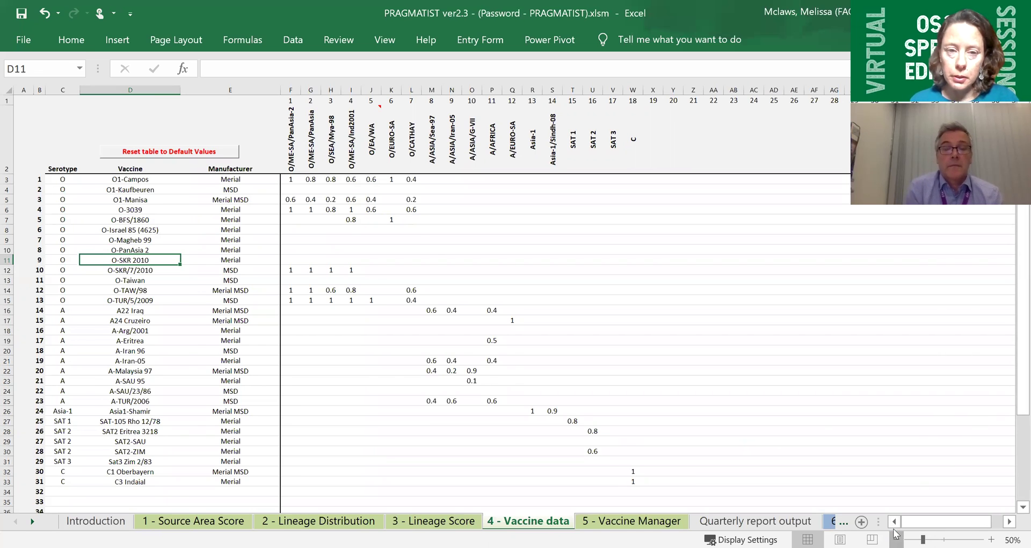
pyautogui.click(895, 535)
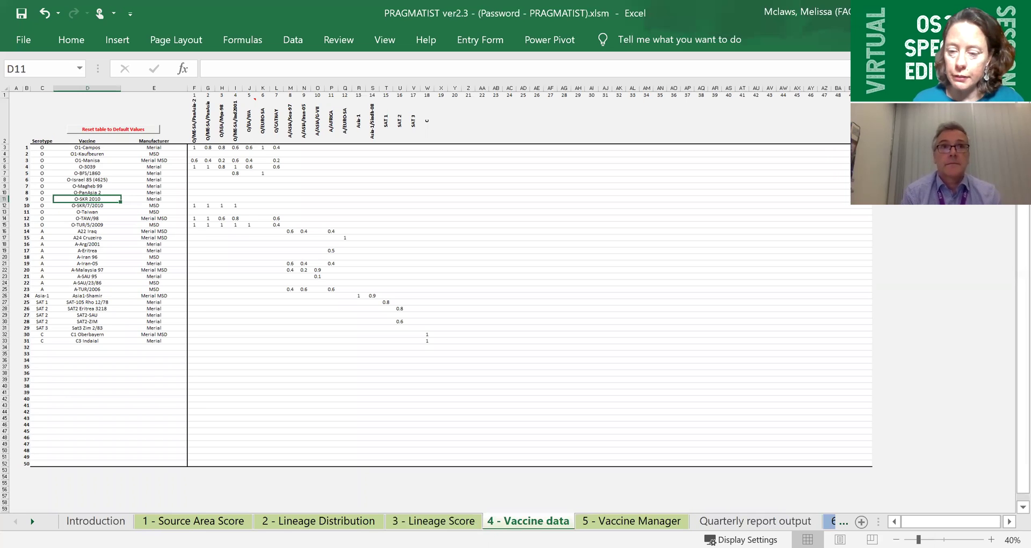
pyautogui.click(992, 539)
pyautogui.click(991, 539)
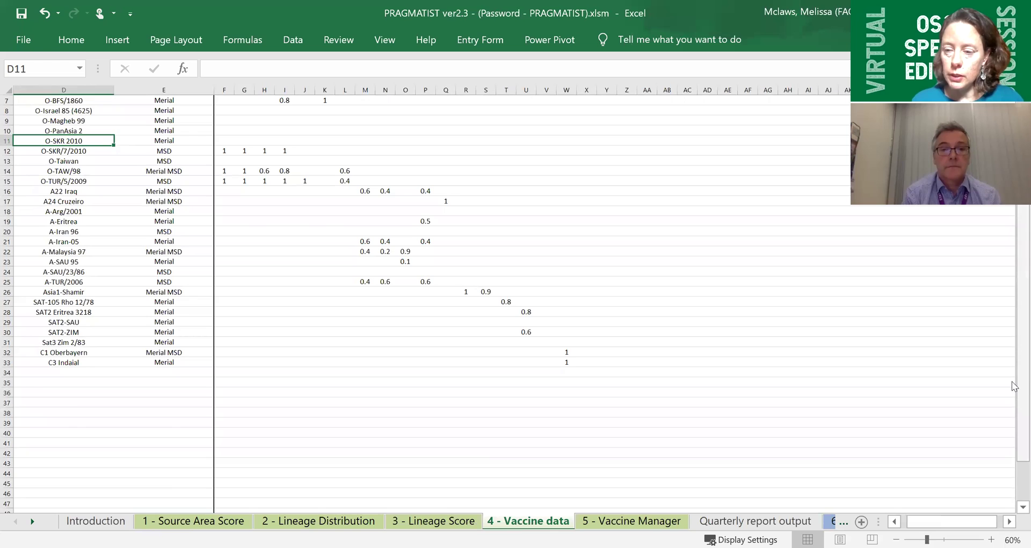
pyautogui.scroll(2, 1014, 381)
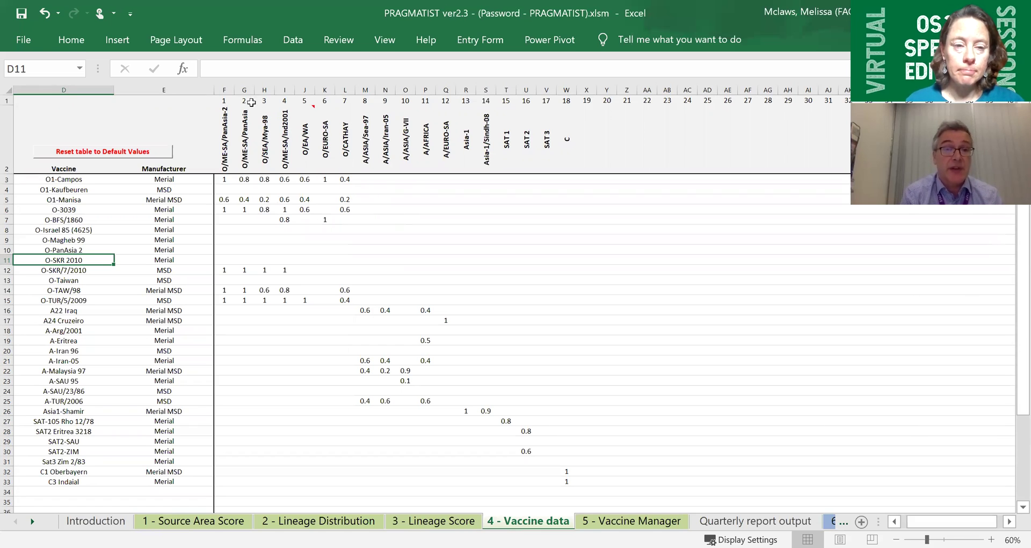
pyautogui.click(226, 90)
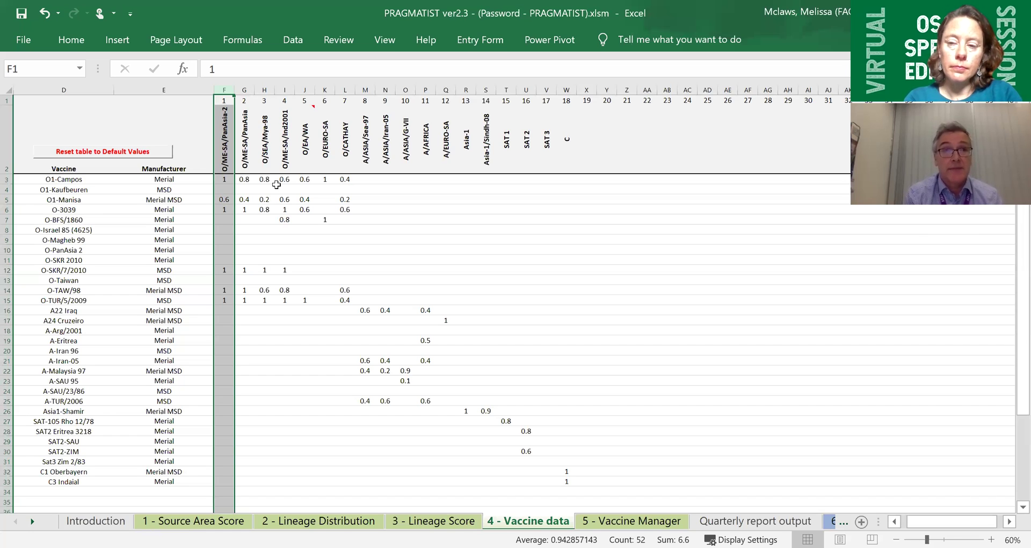
# Step: Inspect the O1-Campos coverage cell for O/ME-SA/Ind2001 on the Vaccine data sheet
pyautogui.click(277, 188)
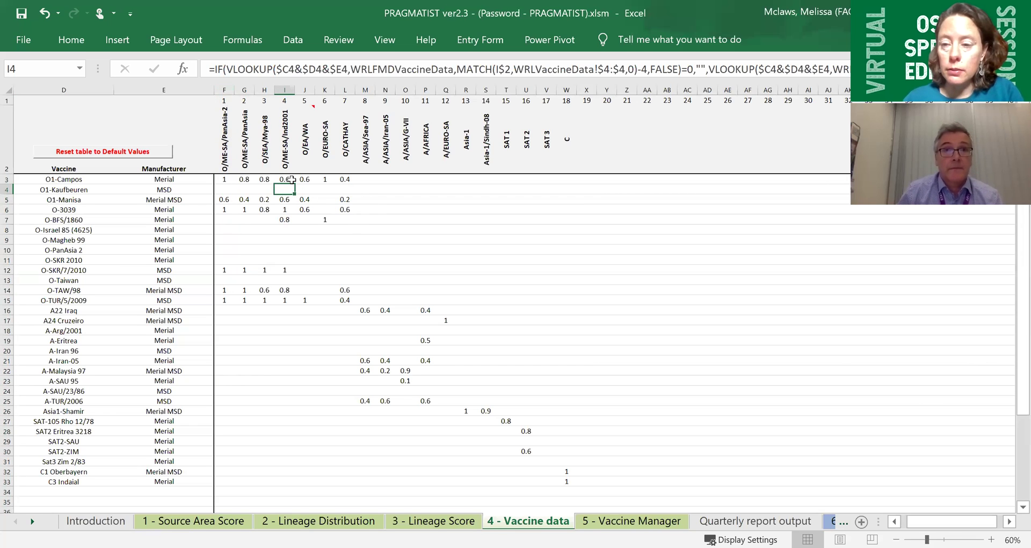
pyautogui.click(290, 180)
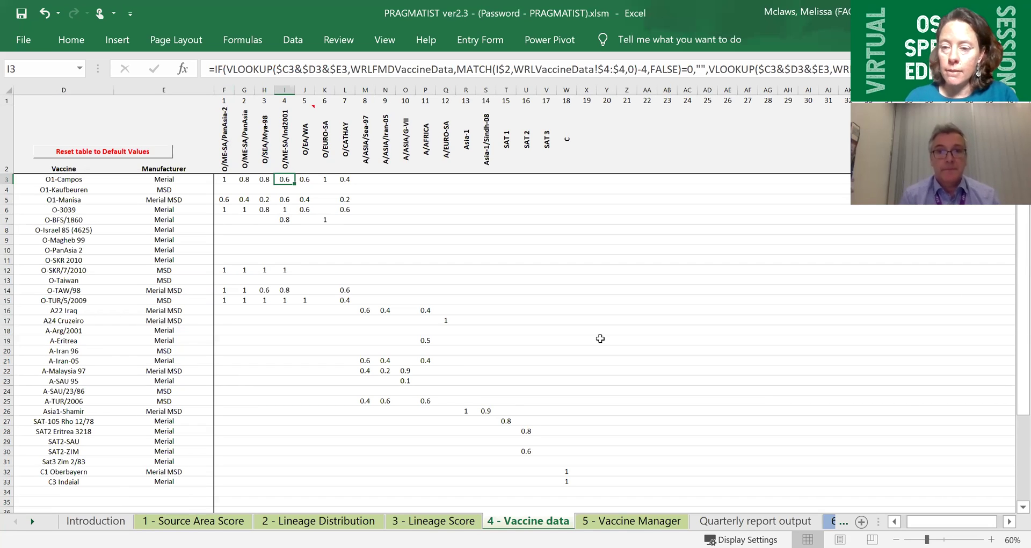
# Step: Examine the Manager Tool Summary, the instructions and the vaccine coverage table on the Vaccine Manager sheet
pyautogui.click(630, 521)
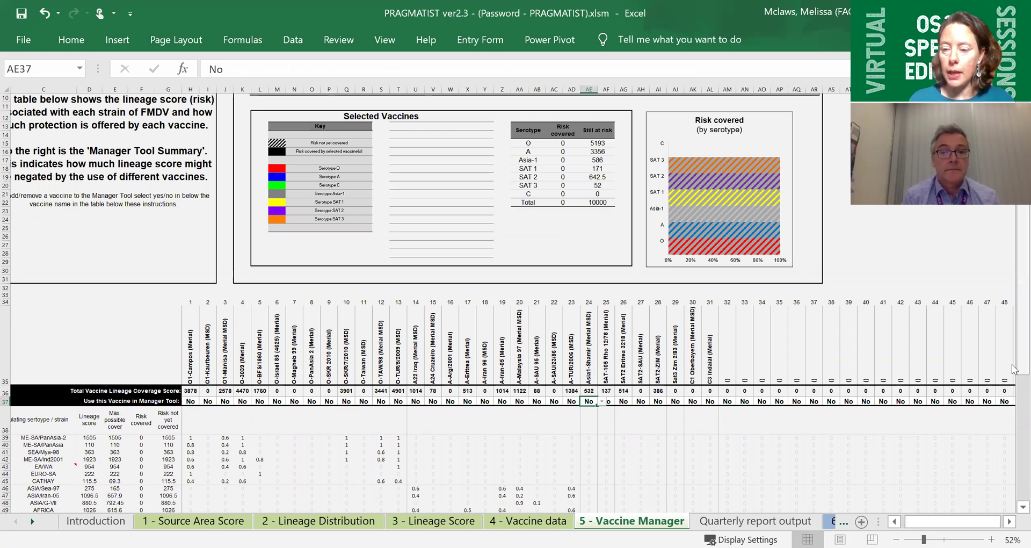
pyautogui.moveTo(1013, 368); pyautogui.dragTo(1013, 330)
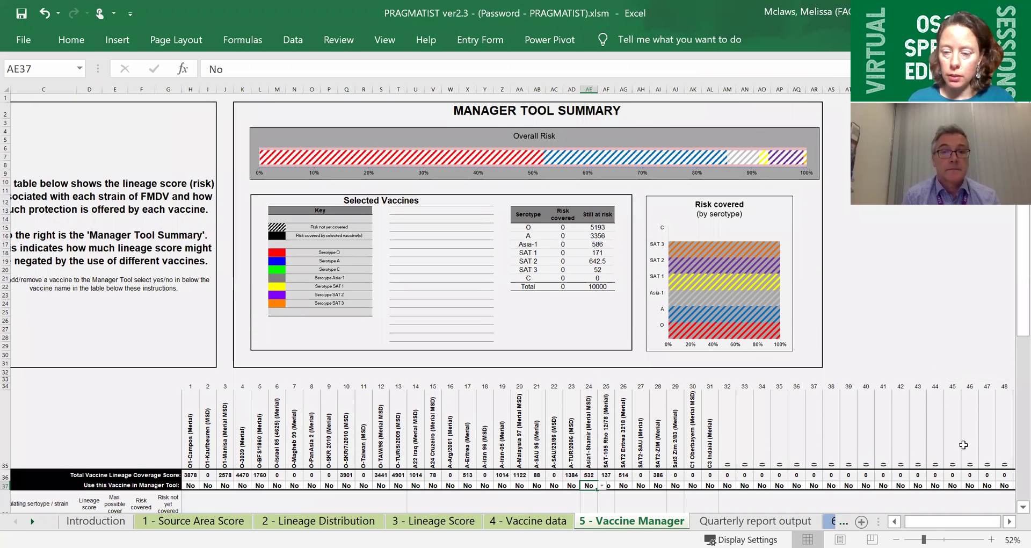
pyautogui.moveTo(918, 520); pyautogui.dragTo(912, 520)
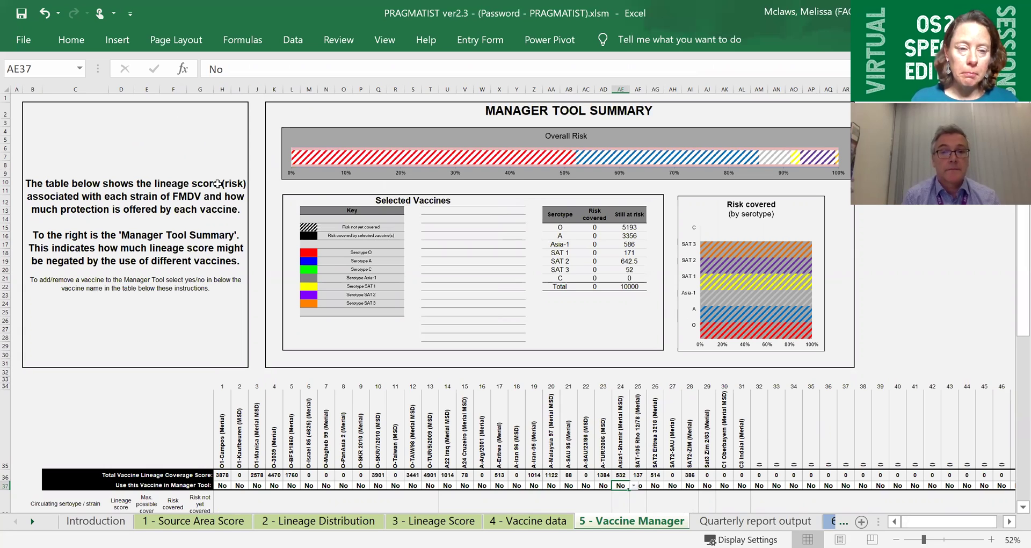
pyautogui.moveTo(1020, 269); pyautogui.dragTo(1011, 310)
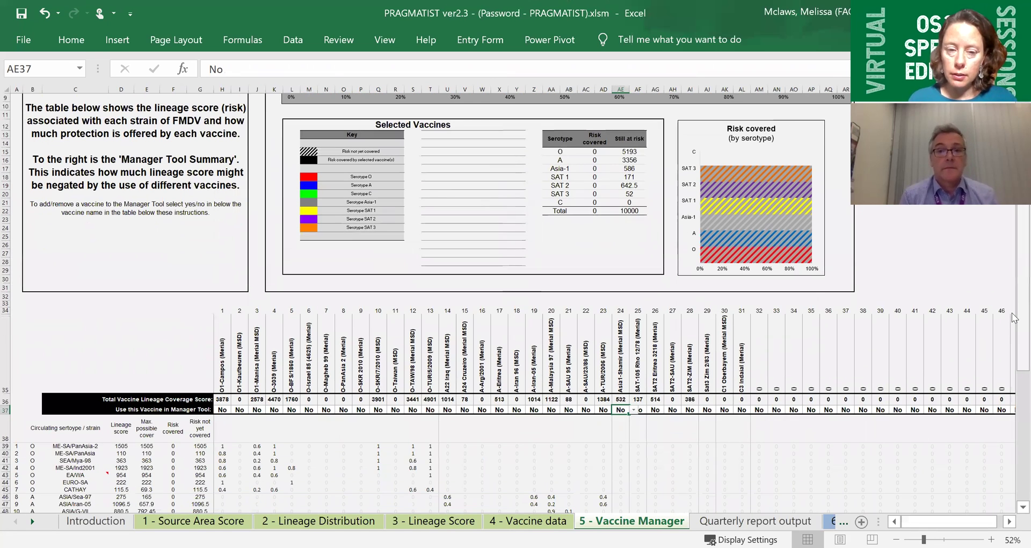
pyautogui.scroll(-1, 1013, 317)
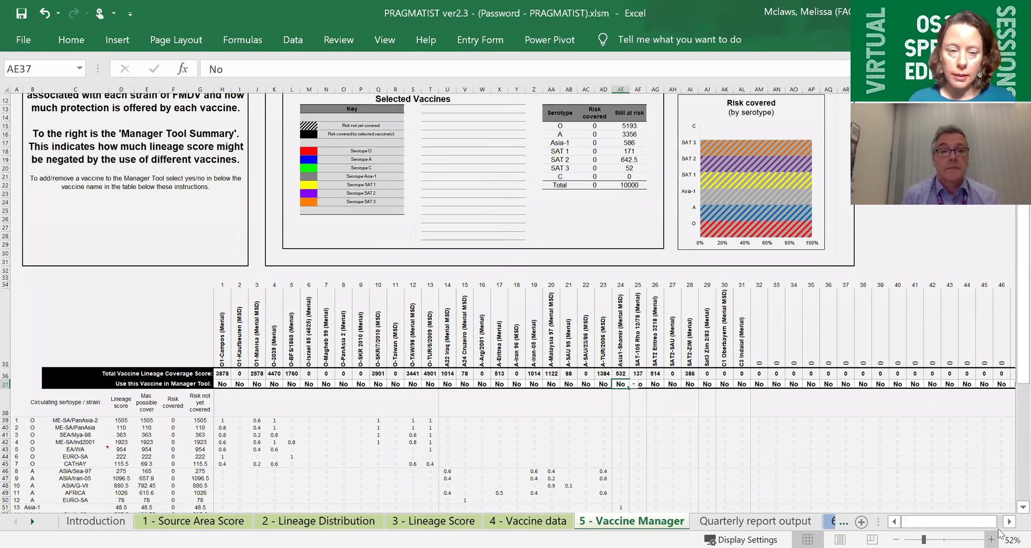
pyautogui.click(998, 533)
pyautogui.click(997, 533)
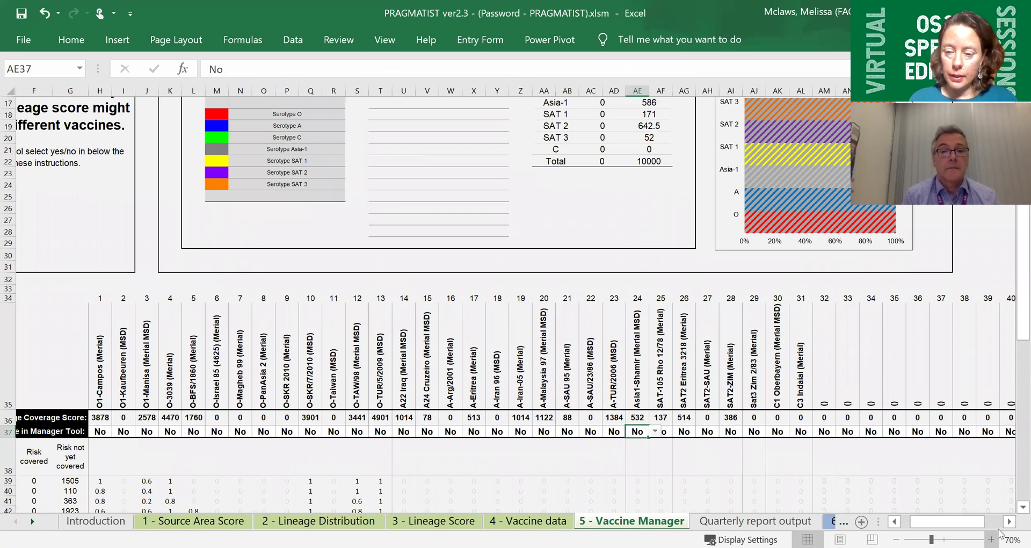
pyautogui.click(914, 524)
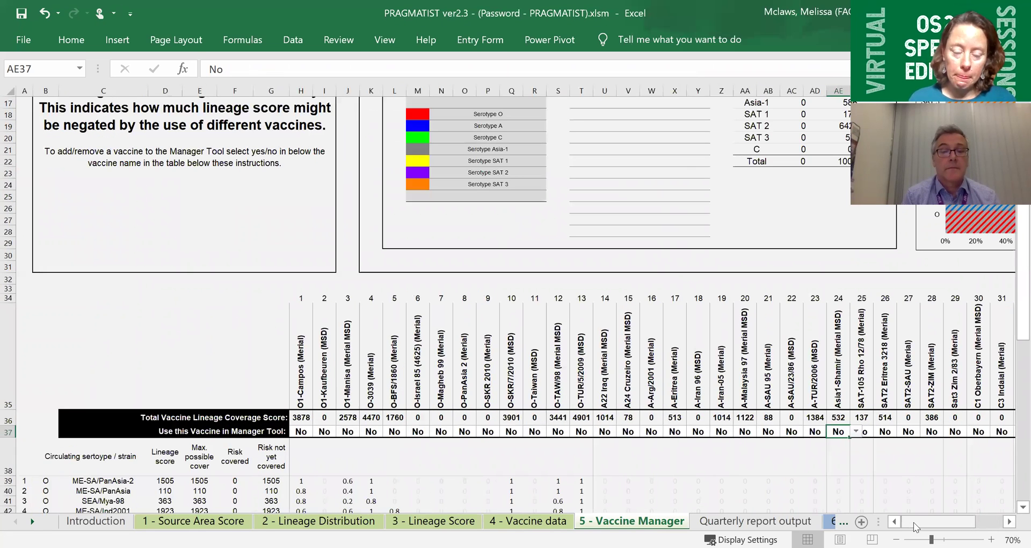
pyautogui.scroll(-3, 913, 522)
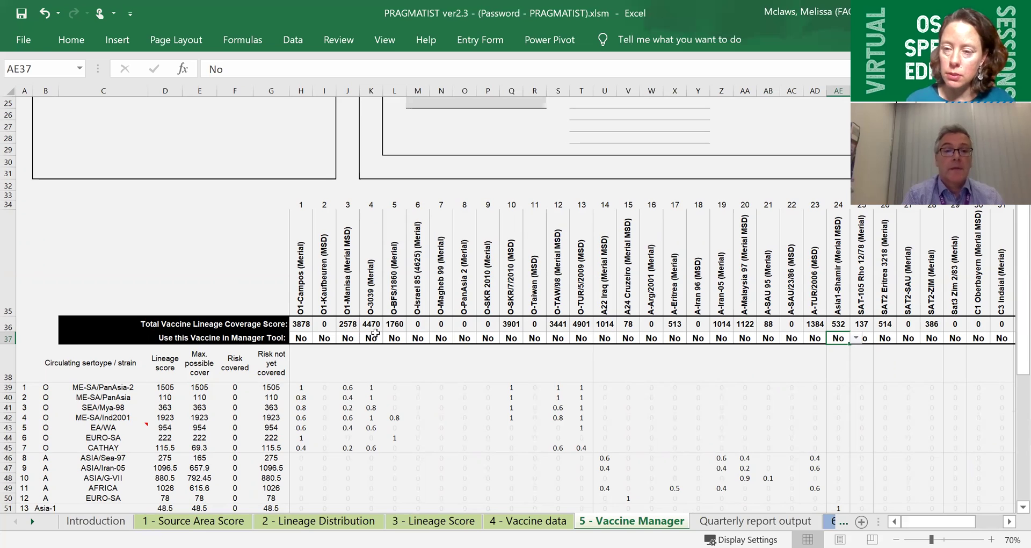
# Step: Set the O1-Manisa (Merial MSD) and O-3039 (Merial) vaccines to Yes for use in the Manager Tool
pyautogui.click(349, 342)
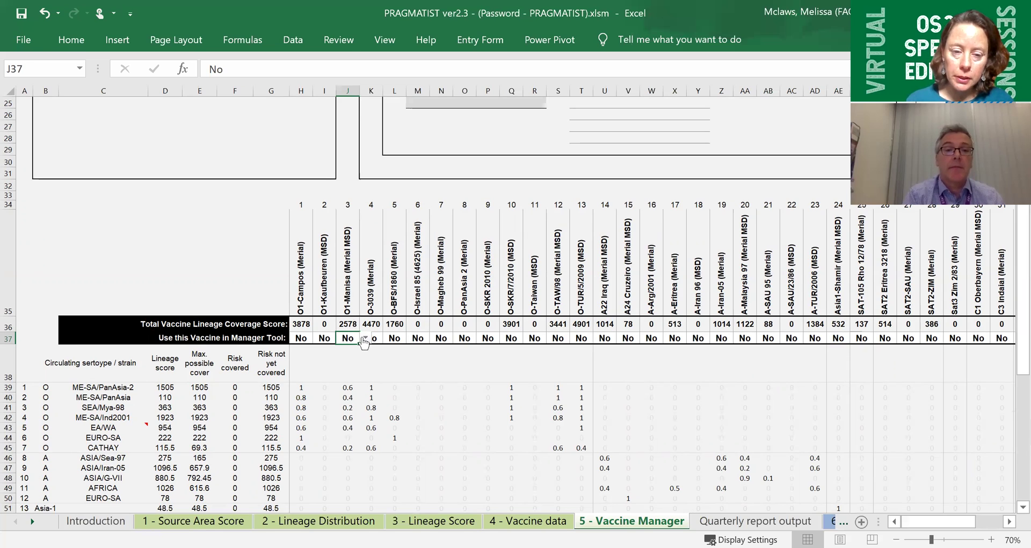
pyautogui.click(365, 338)
pyautogui.click(365, 348)
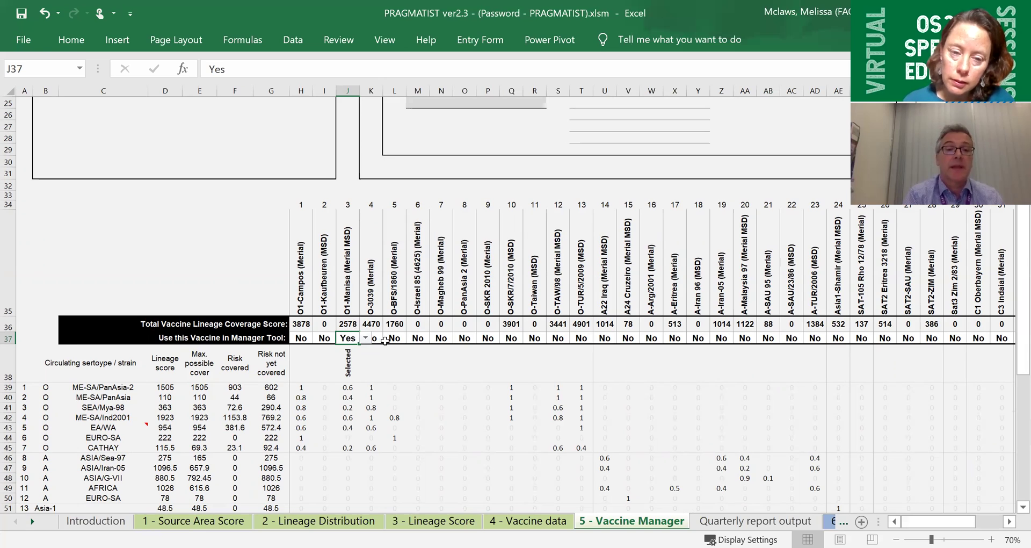
pyautogui.click(377, 340)
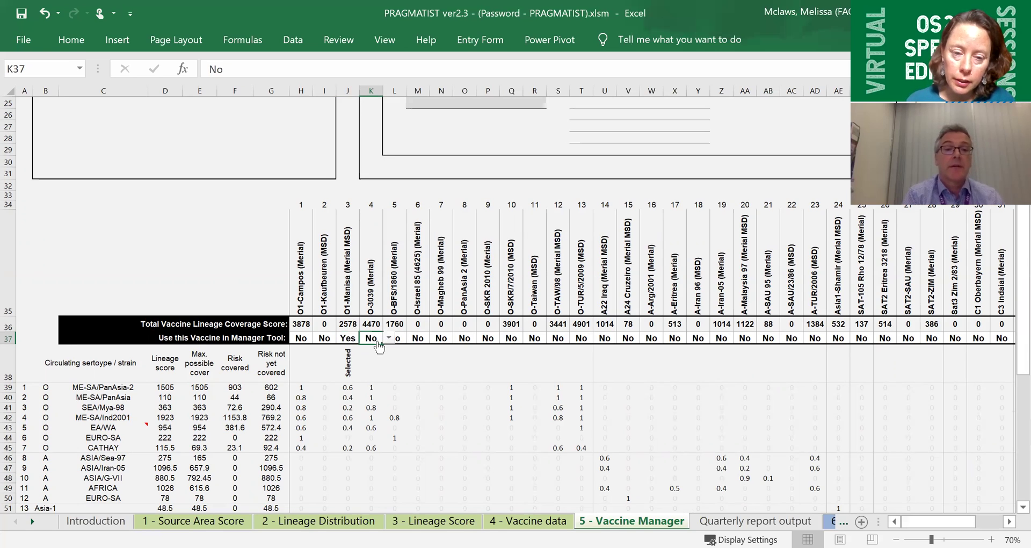
pyautogui.hotkey('alt', 'Down')
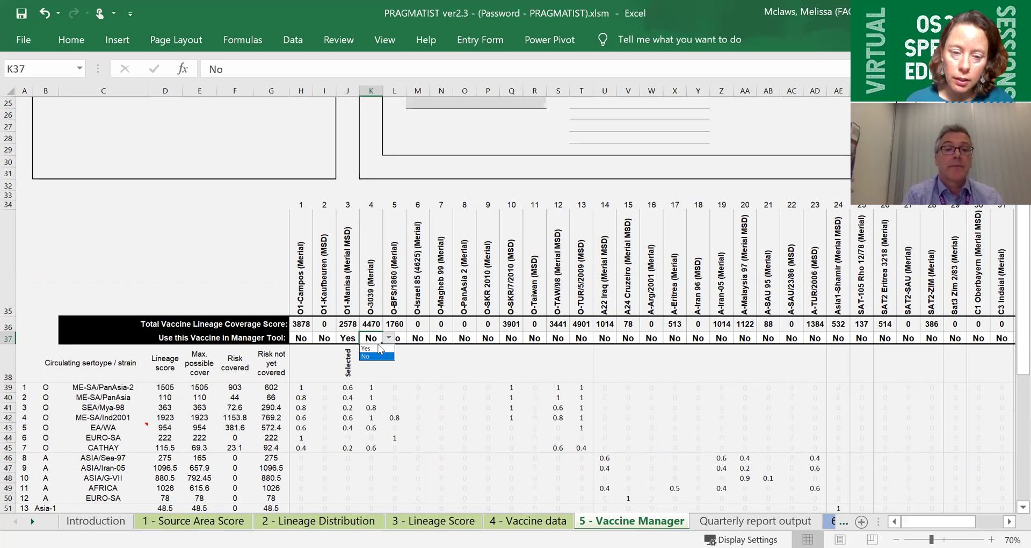
pyautogui.click(373, 348)
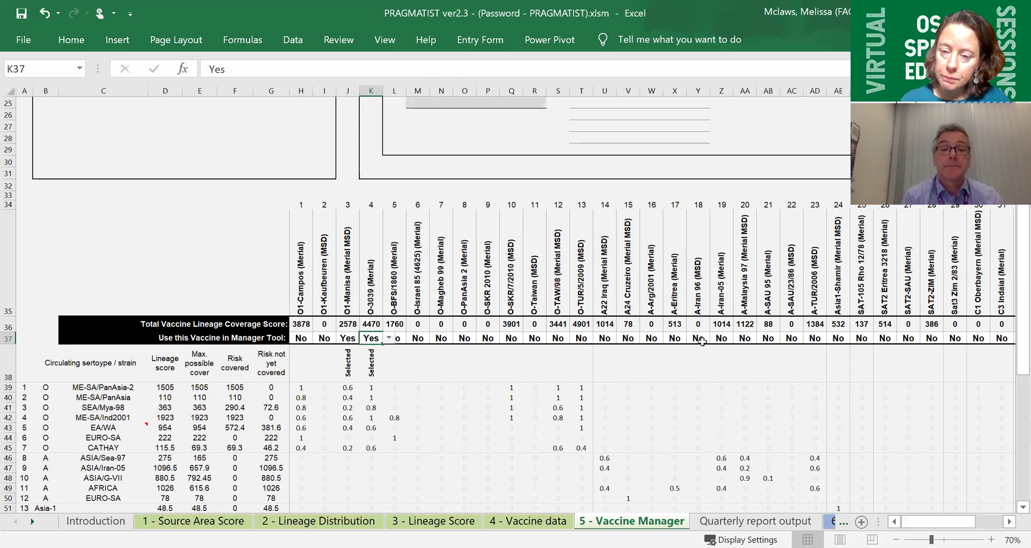
# Step: Set the A-Iran 96 (MSD) vaccine to Yes for use in the Manager Tool and check the summary charts
pyautogui.click(705, 344)
pyautogui.click(717, 337)
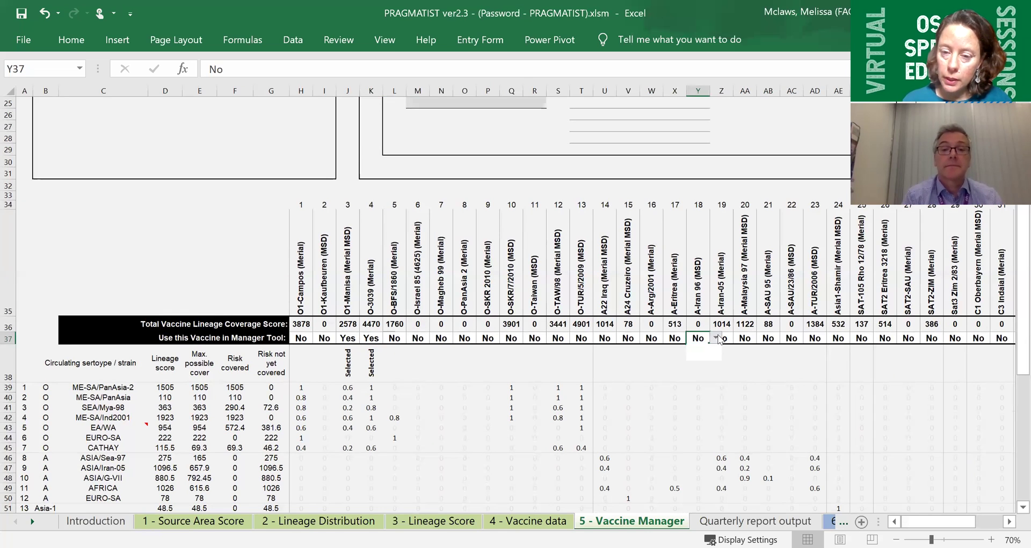
pyautogui.click(717, 349)
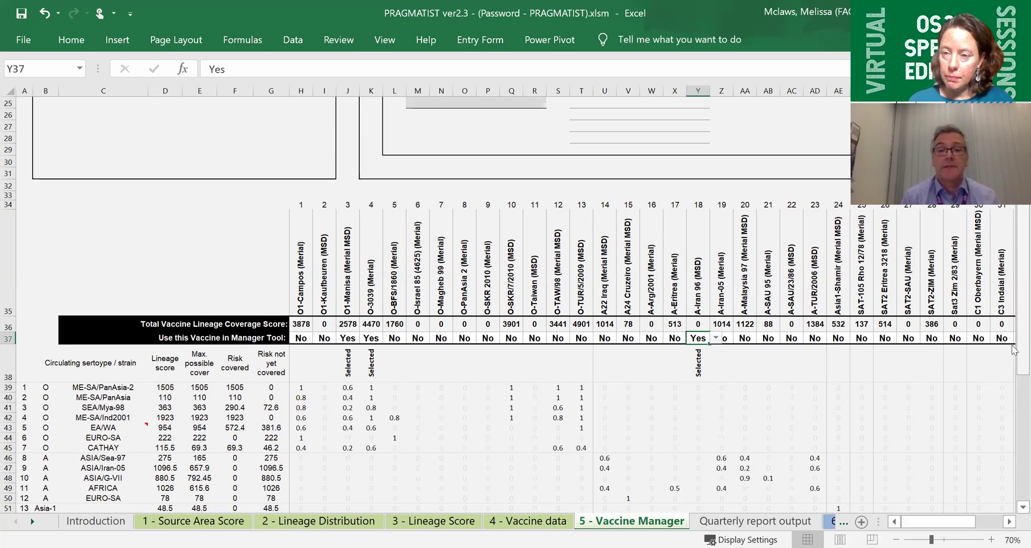
pyautogui.moveTo(1014, 349); pyautogui.dragTo(1014, 250)
pyautogui.moveTo(922, 522); pyautogui.dragTo(941, 522)
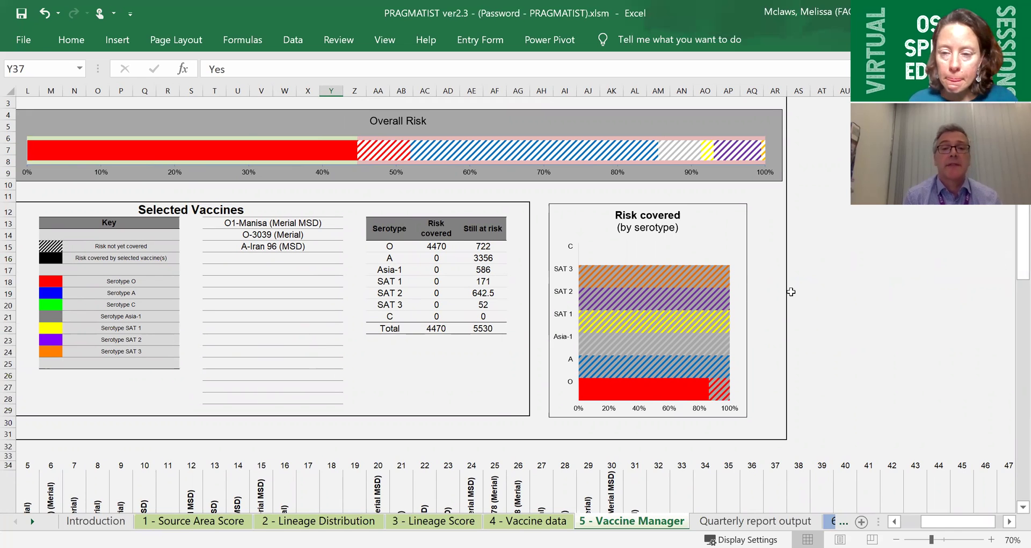
# Step: Set the A-TUR/2006 (MSD) vaccine to Yes for use in the Manager Tool
pyautogui.scroll(-5, 869, 317)
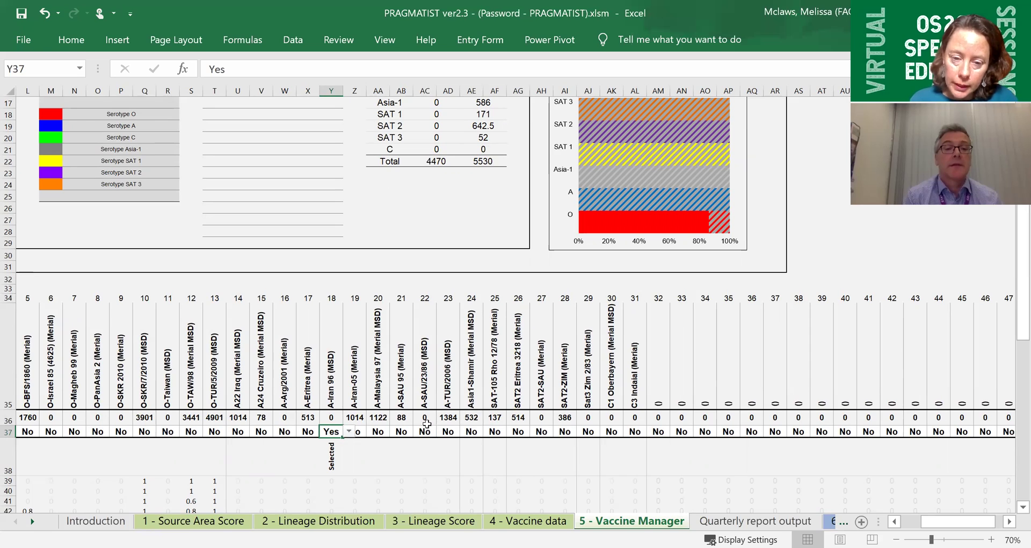
pyautogui.click(450, 431)
pyautogui.click(463, 432)
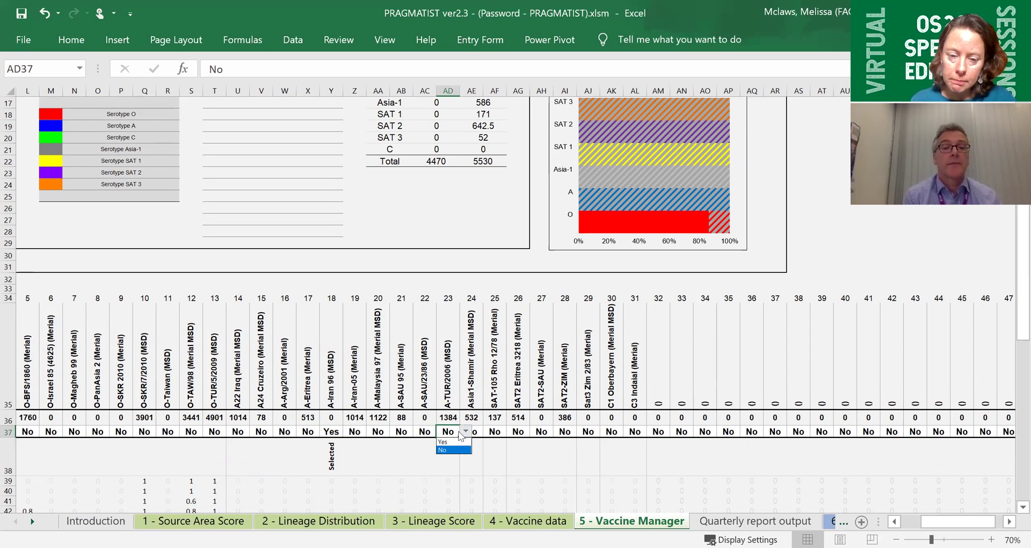
pyautogui.click(459, 442)
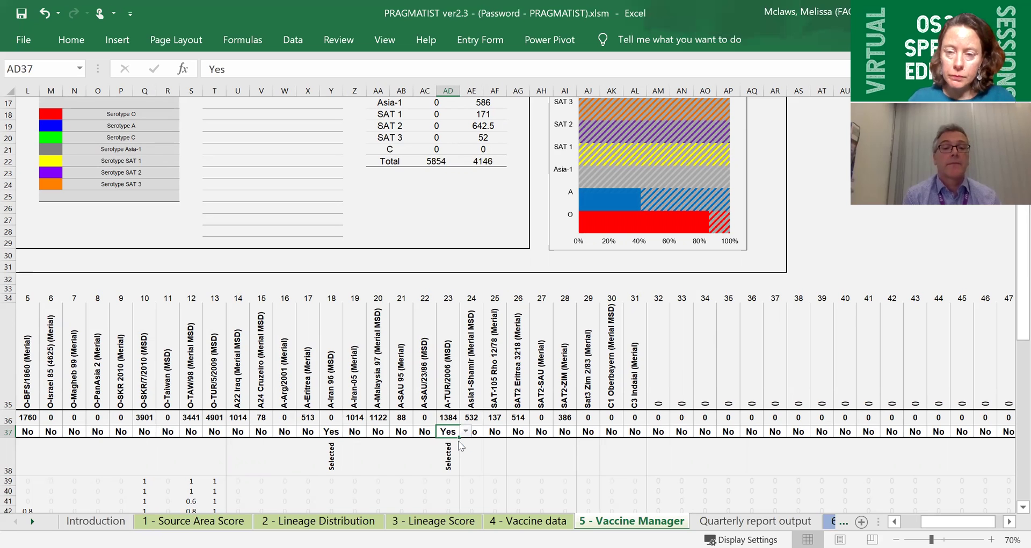
# Step: Review the Overall Risk bar, the selected vaccines and the risk covered by serotype in the Manager Tool Summary
pyautogui.scroll(3, 459, 444)
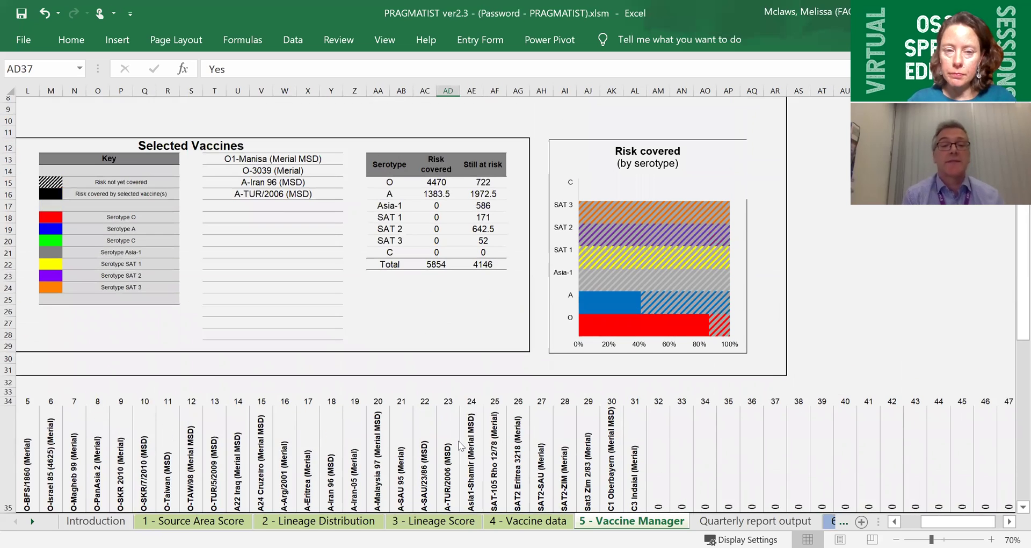
pyautogui.scroll(-1, 459, 445)
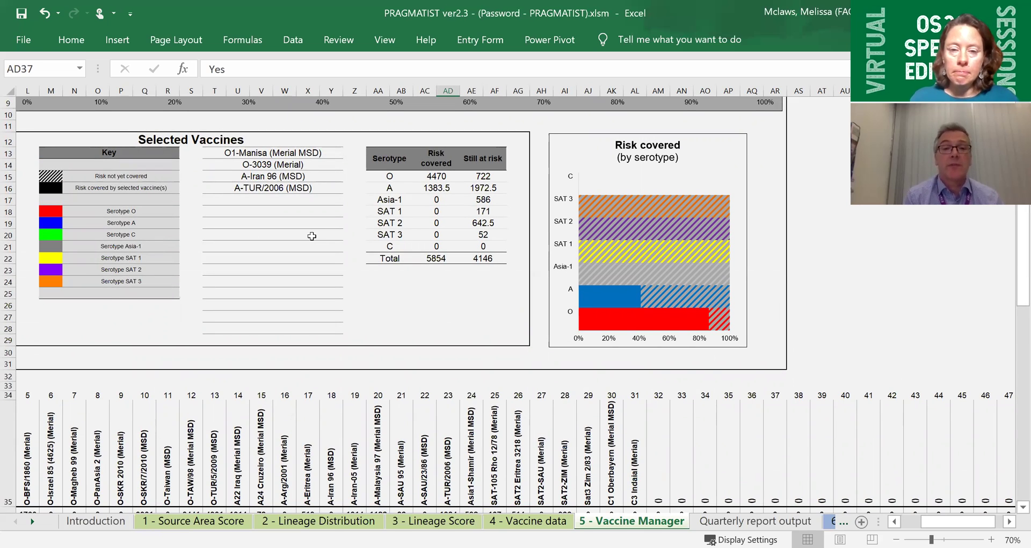
pyautogui.scroll(2, 312, 235)
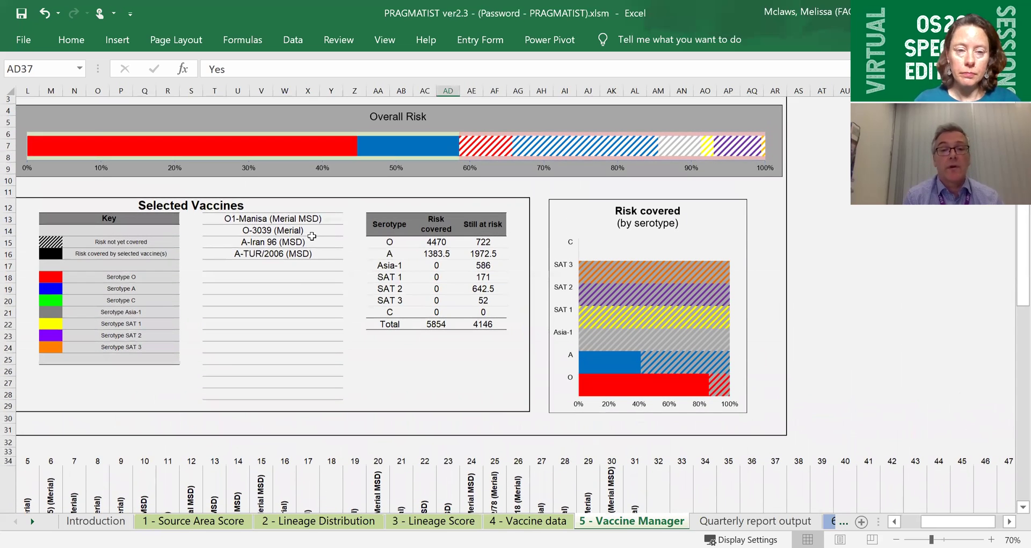
pyautogui.scroll(1, 311, 235)
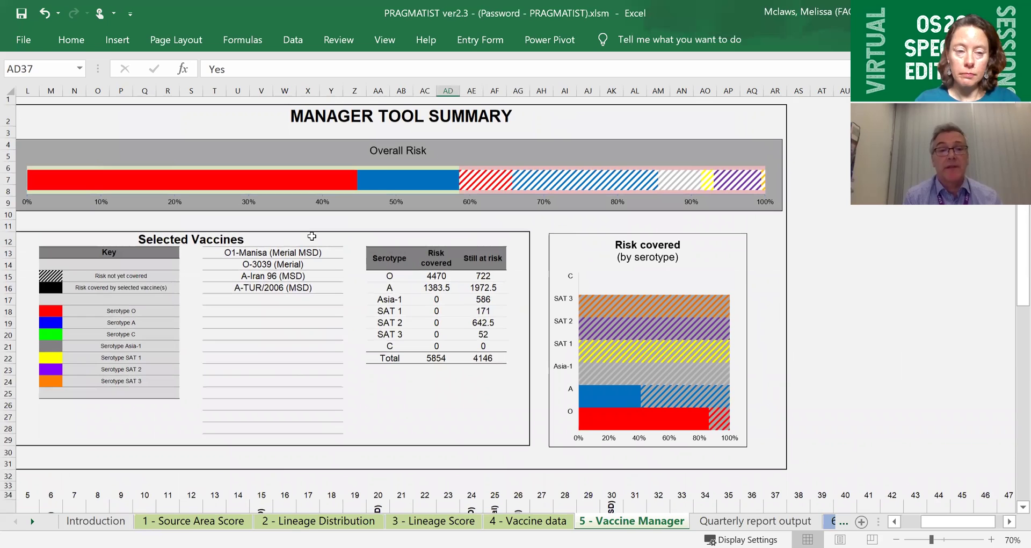
pyautogui.scroll(1, 311, 236)
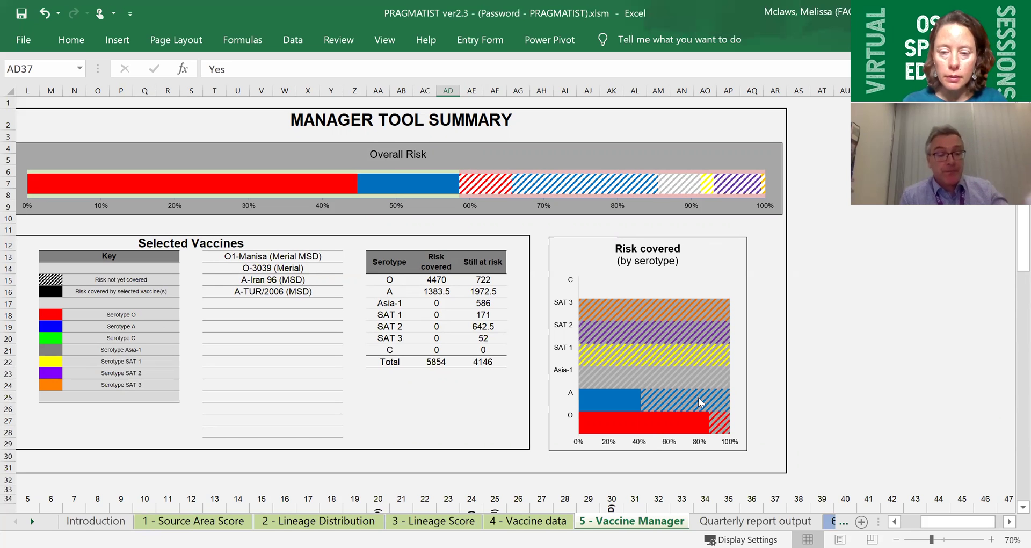
pyautogui.scroll(-1, 699, 401)
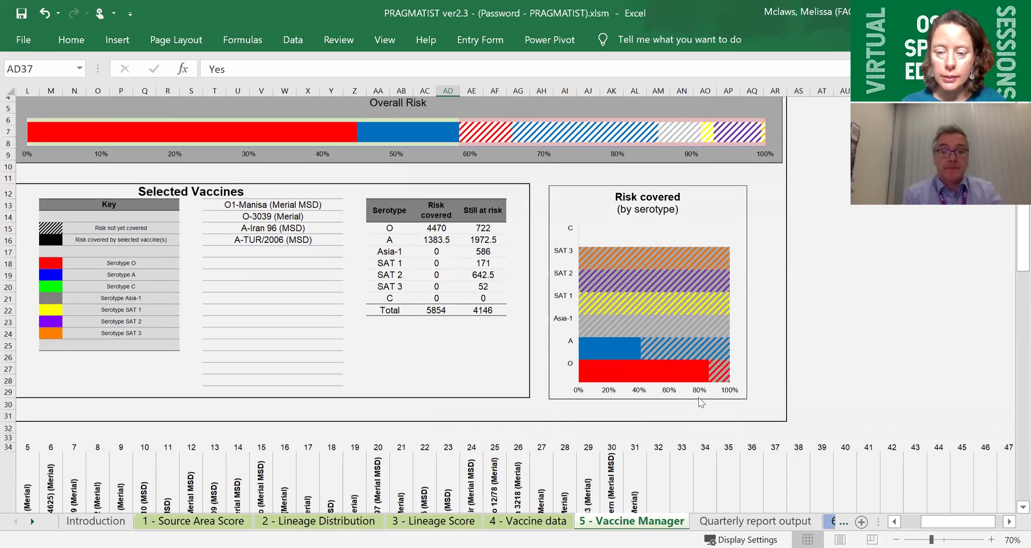
pyautogui.scroll(-1, 698, 398)
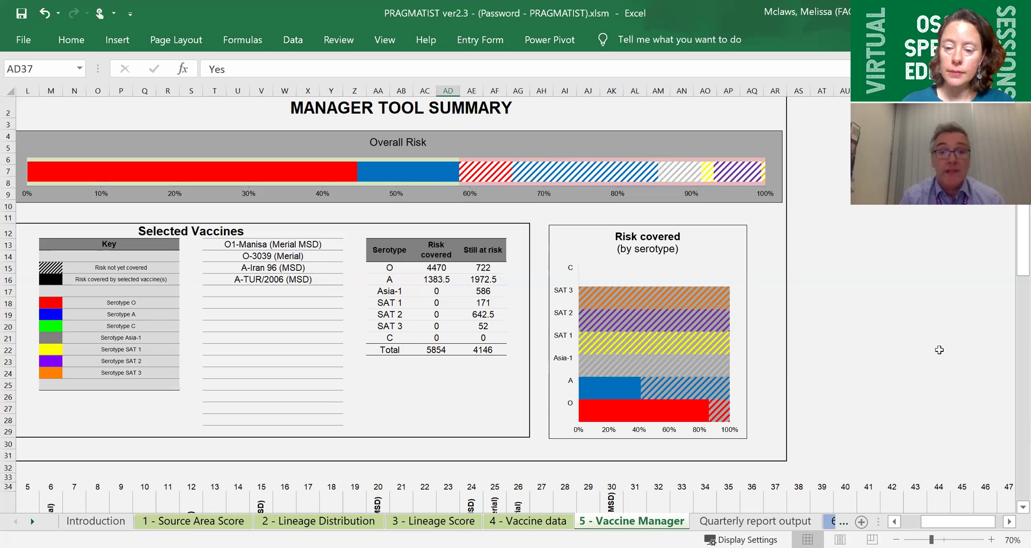
# Step: Open the Quarterly report output sheet to view the Vaccine Antigen Prioritisation chart for Europe
pyautogui.click(730, 524)
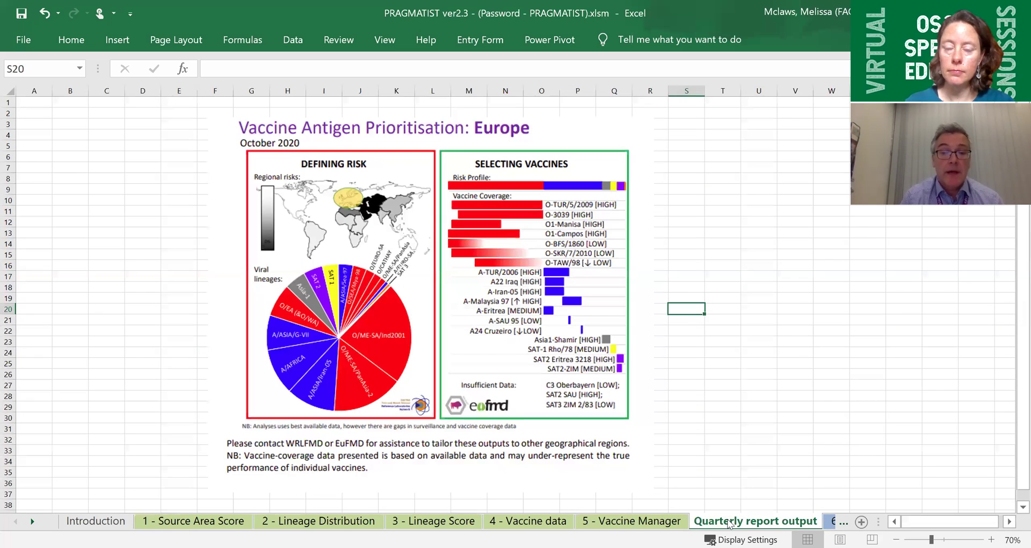